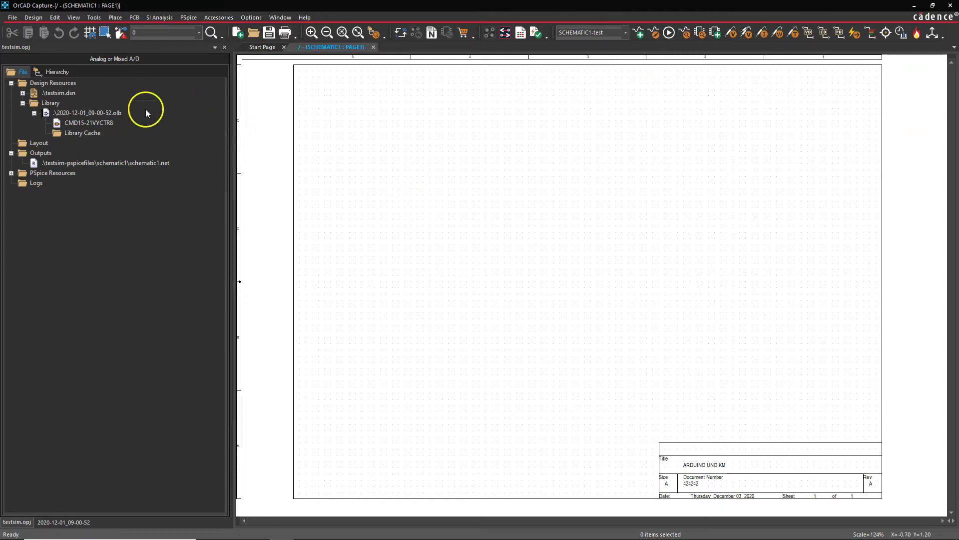
Select the CMD15-21VYCTR8 library part and view the File menu without choosing a command
{"action": "left_click", "coordinate": [366, 134]}
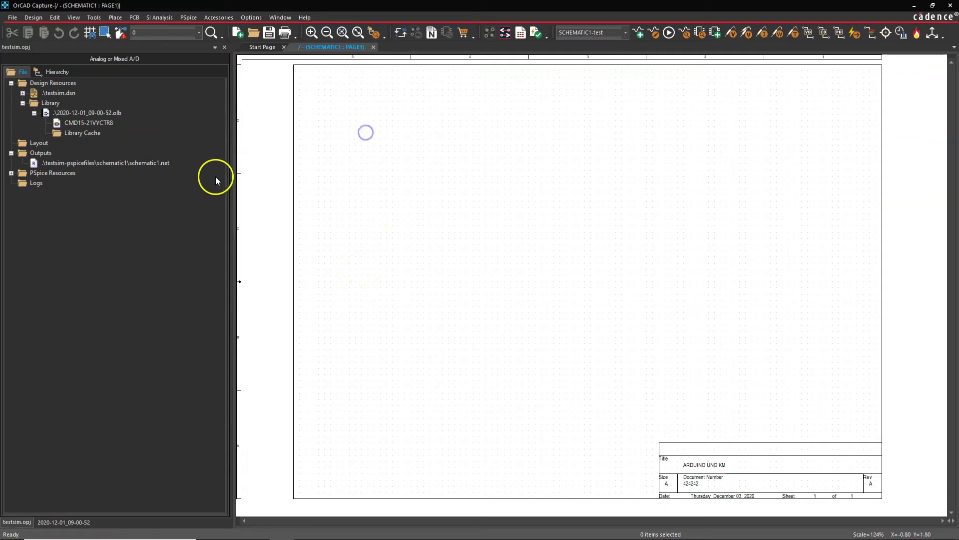
{"action": "left_click", "coordinate": [98, 124]}
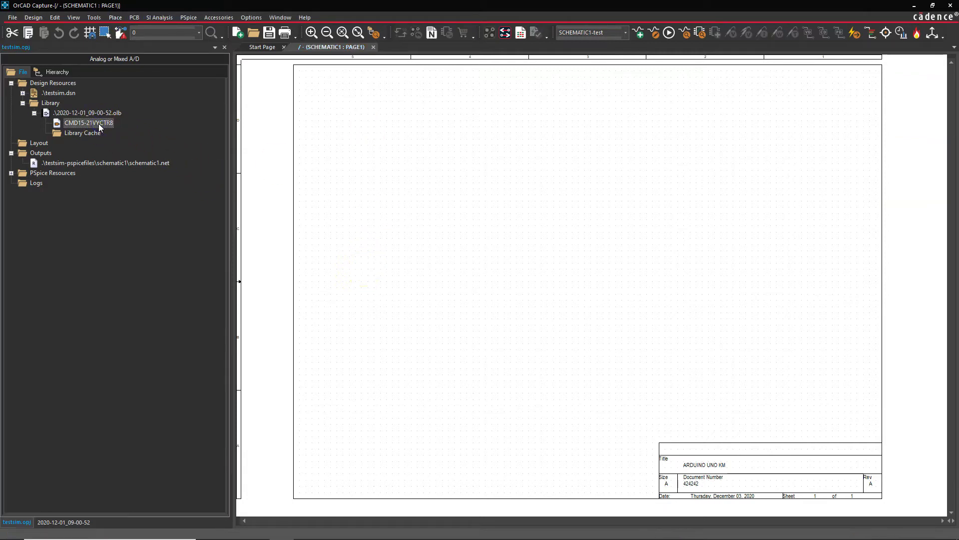
{"action": "left_click", "coordinate": [12, 18]}
{"action": "mouse_move", "coordinate": [114, 132]}
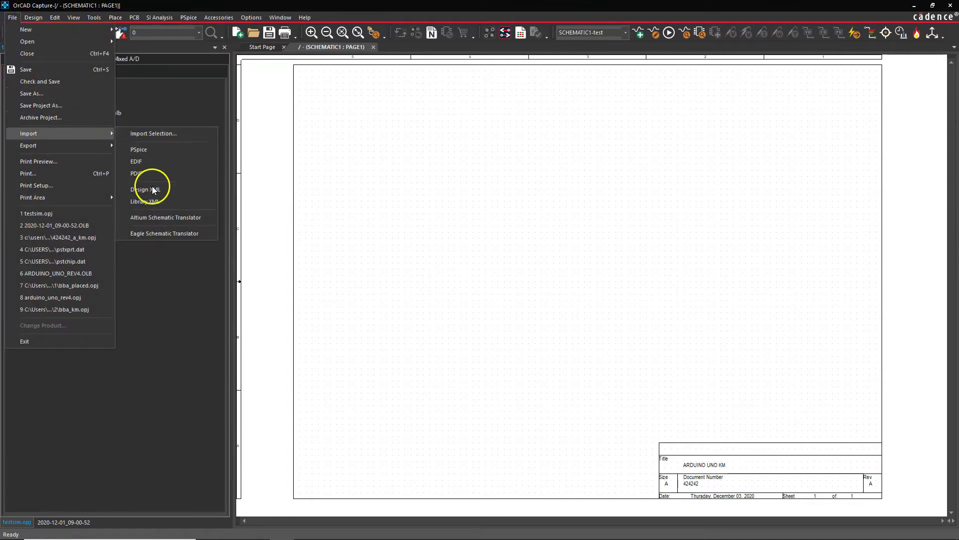
{"action": "left_click", "coordinate": [320, 137]}
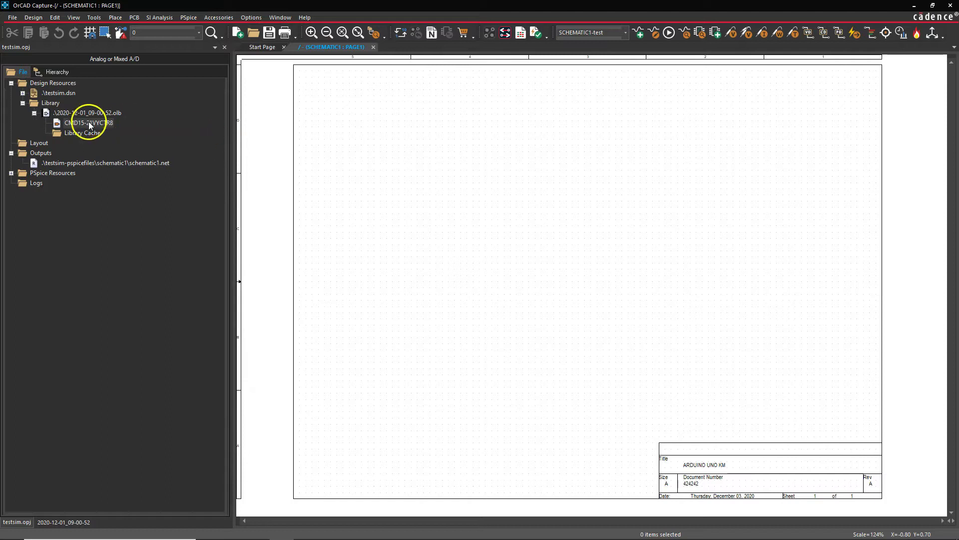
Open PAGE1 of SCHEMATIC1 in the testsim.dsn design
{"action": "left_click", "coordinate": [22, 93]}
{"action": "left_click", "coordinate": [33, 103]}
{"action": "double_click", "coordinate": [71, 113]}
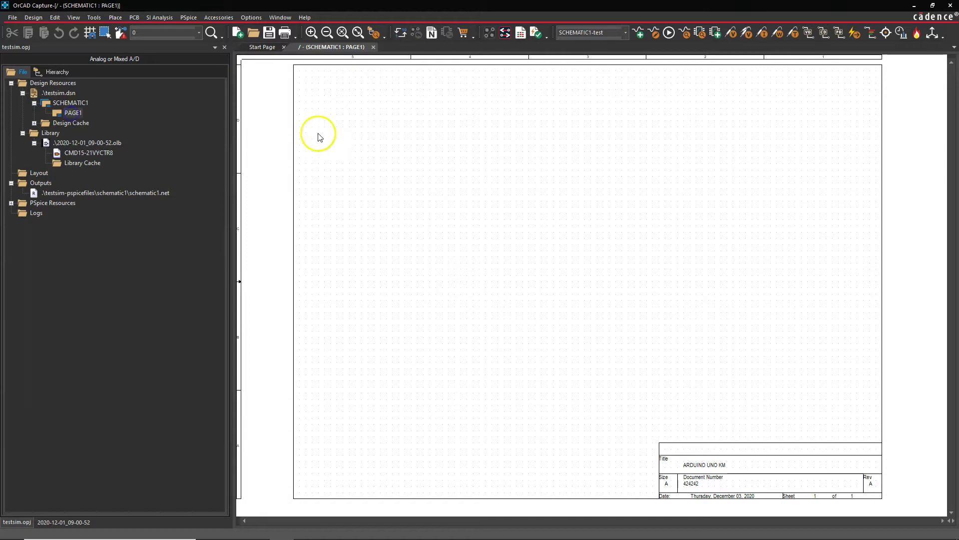
{"action": "left_click", "coordinate": [453, 143]}
Place the CMD15-21VYCTR8 LED as LED1 near the page centre, then end placement mode
{"action": "left_click", "coordinate": [113, 16]}
{"action": "left_click", "coordinate": [151, 32]}
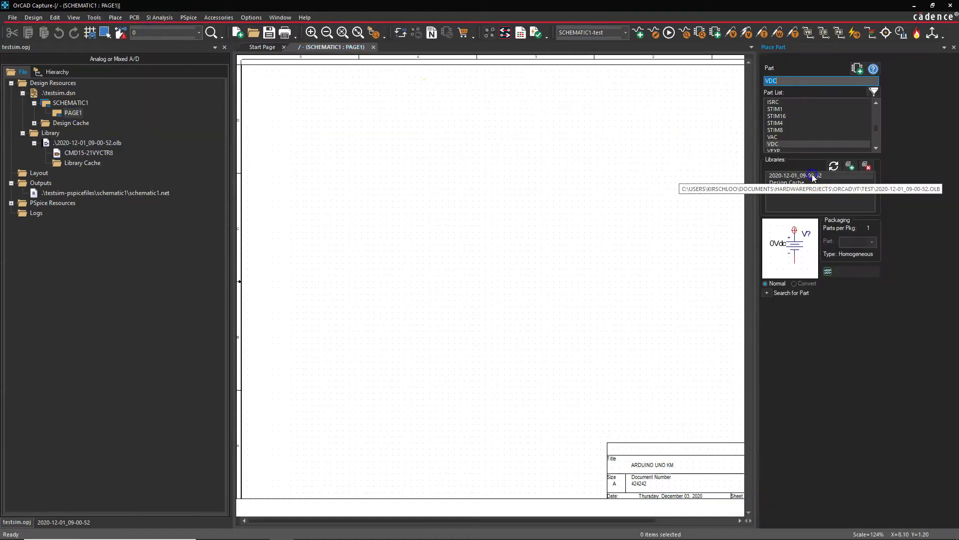
{"action": "double_click", "coordinate": [813, 103]}
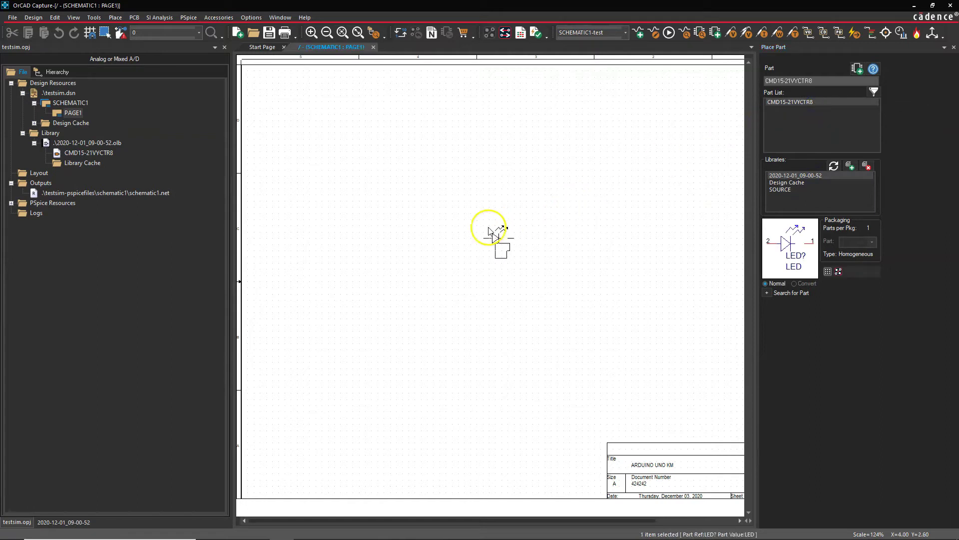
{"action": "left_click", "coordinate": [493, 229]}
{"action": "right_click", "coordinate": [573, 198]}
{"action": "left_click", "coordinate": [602, 194]}
{"action": "left_click", "coordinate": [603, 156]}
{"action": "left_click", "coordinate": [563, 207]}
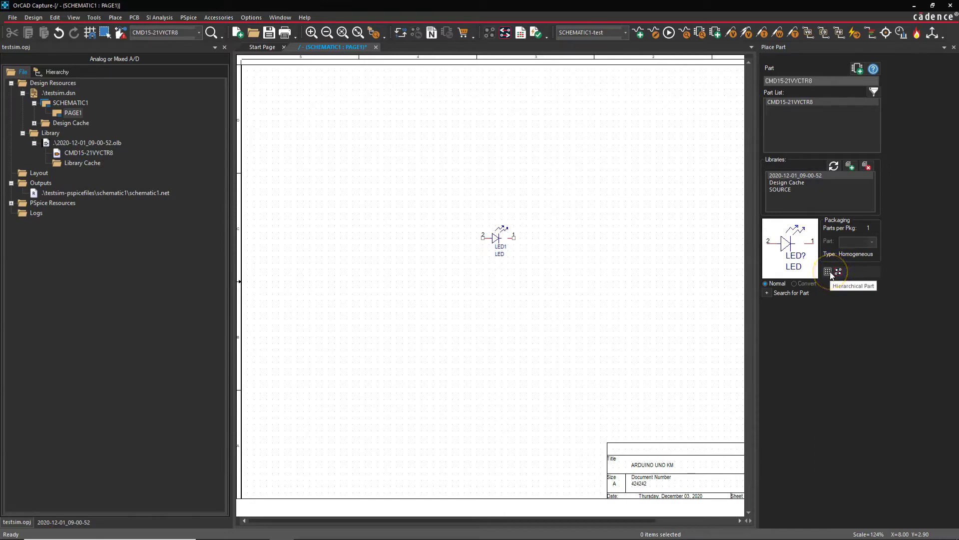
{"action": "left_click", "coordinate": [553, 214]}
{"action": "left_click", "coordinate": [506, 179]}
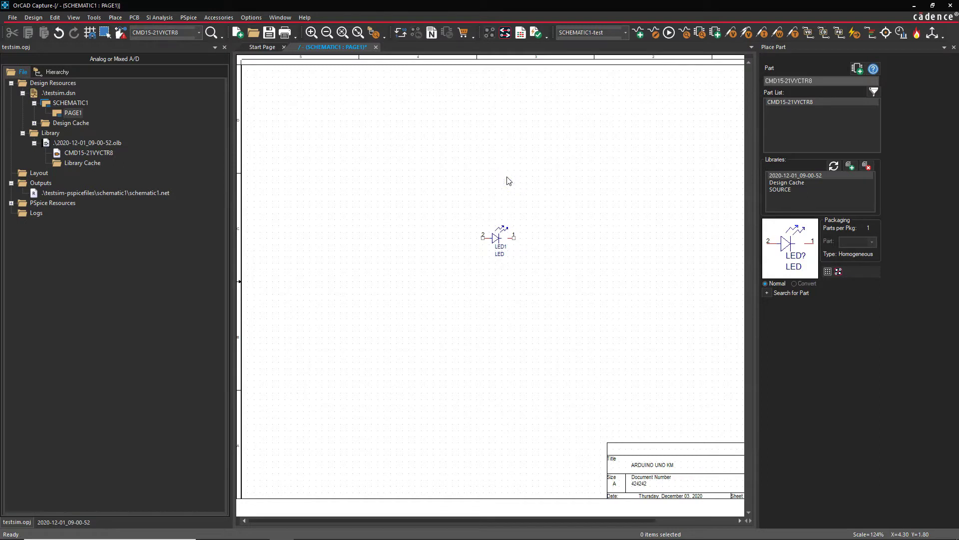
Place a VDC source from the SOURCE library as V1, left of LED1
{"action": "left_click", "coordinate": [780, 189]}
{"action": "left_click", "coordinate": [819, 76]}
{"action": "left_click", "coordinate": [818, 79]}
{"action": "type", "text": "VDC"}
{"action": "left_click", "coordinate": [799, 145]}
{"action": "double_click", "coordinate": [799, 147]}
{"action": "left_click", "coordinate": [450, 256]}
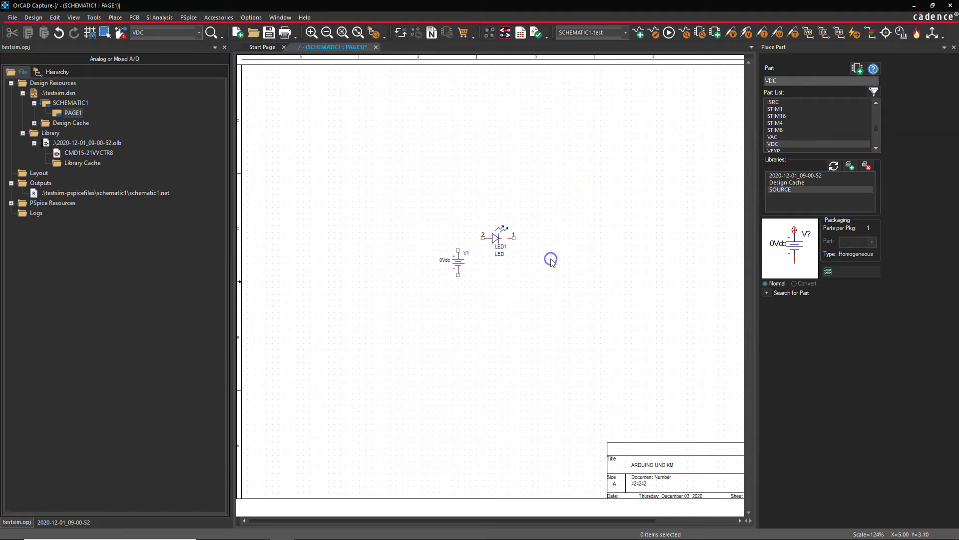
Place a 0 ground symbol to the right of LED1
{"action": "key", "text": "g"}
{"action": "left_click", "coordinate": [393, 235]}
{"action": "double_click", "coordinate": [392, 235]}
{"action": "left_click", "coordinate": [533, 259]}
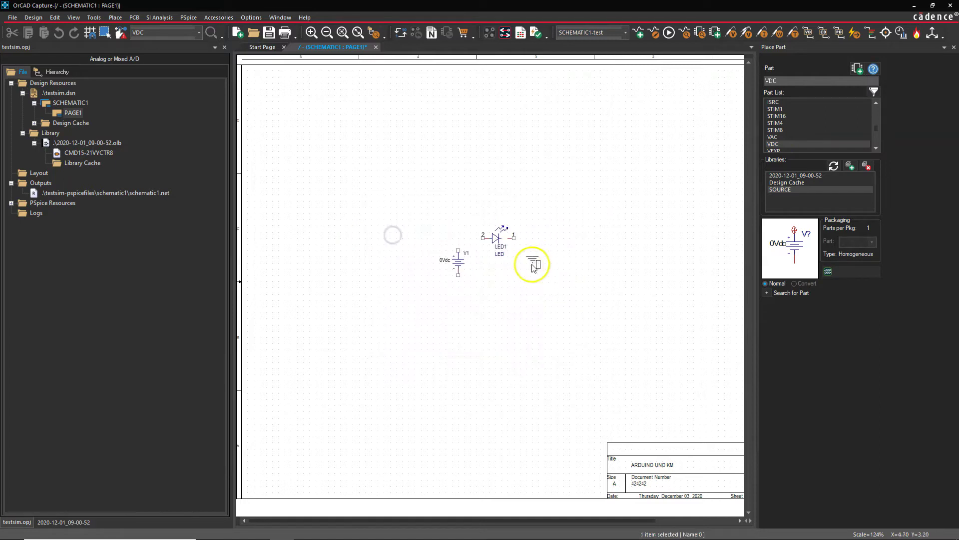
{"action": "key", "text": "Escape"}
Wire V1's top pin to LED1, LED1 to ground, and V1's bottom pin to ground
{"action": "left_click_drag", "start_coordinate": [458, 250], "coordinate": [481, 239]}
{"action": "left_click", "coordinate": [514, 238]}
{"action": "left_click", "coordinate": [532, 257]}
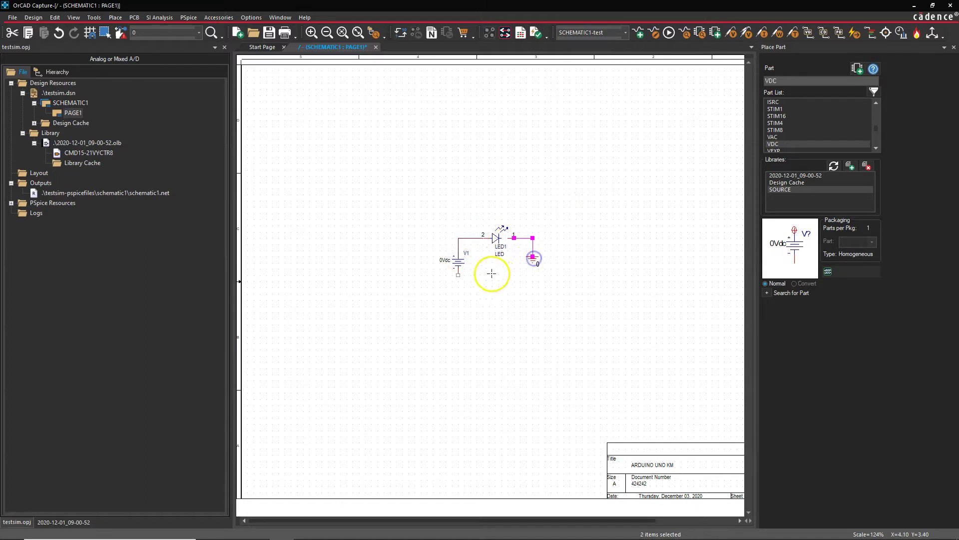
{"action": "left_click", "coordinate": [458, 275]}
{"action": "left_click", "coordinate": [520, 287]}
{"action": "left_click", "coordinate": [533, 251]}
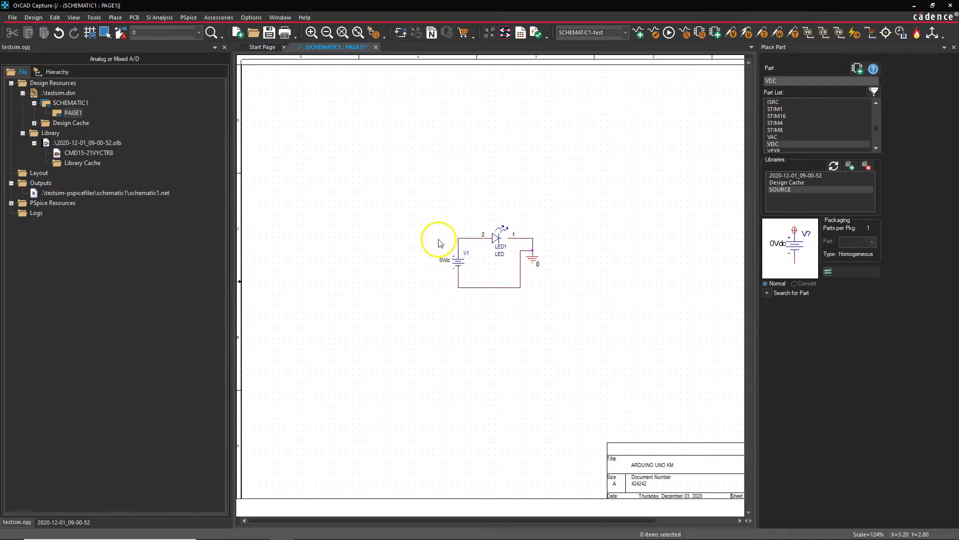
Change V1 from 0Vdc to 9Vdc, run PSpice, and dismiss the warning
{"action": "double_click", "coordinate": [444, 260]}
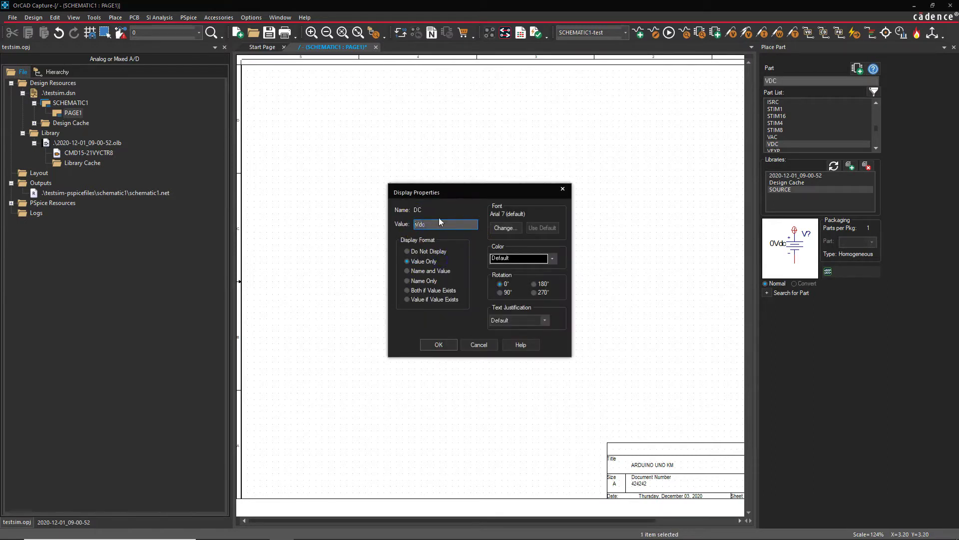
{"action": "key", "text": "Return"}
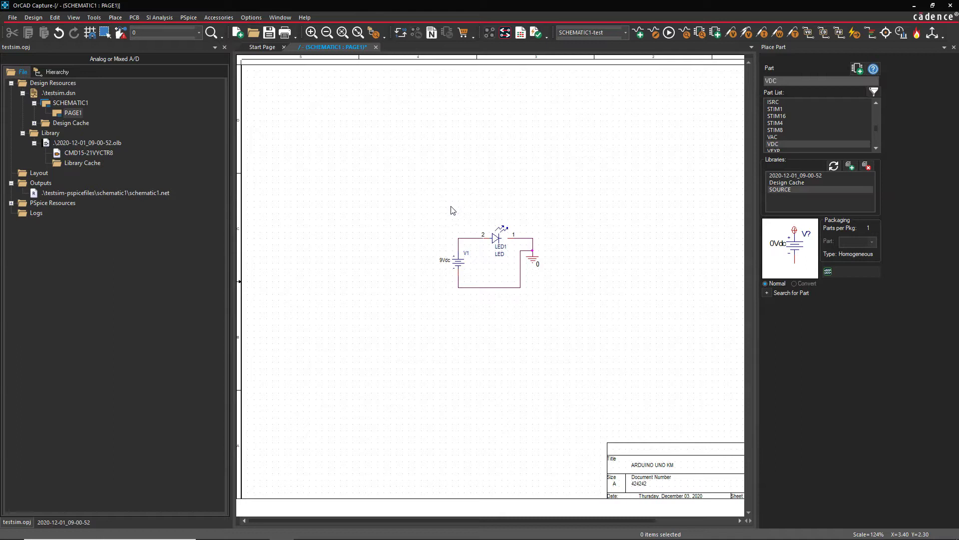
{"action": "left_click", "coordinate": [669, 33]}
{"action": "left_click", "coordinate": [557, 266]}
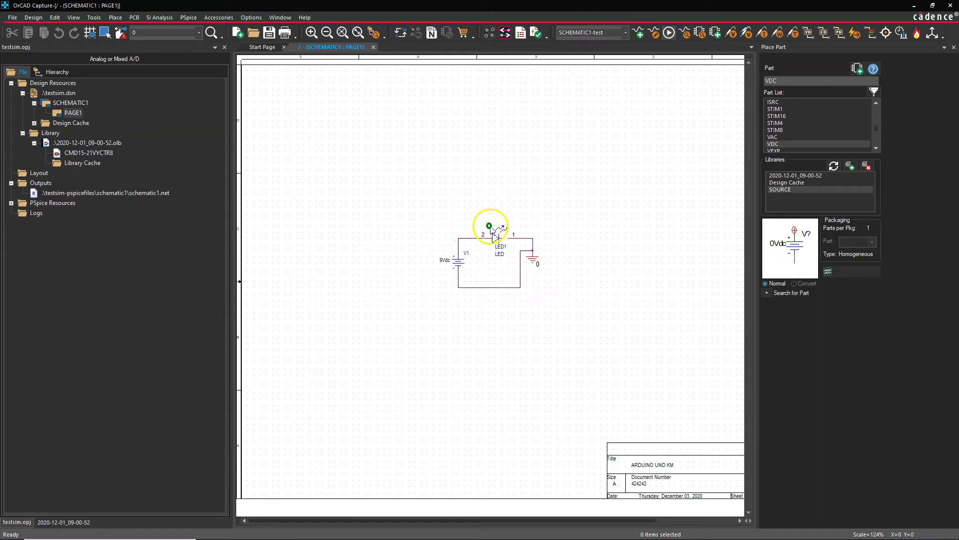
Check the PSpice A/D simulation log, then return to the Capture schematic
{"action": "mouse_move", "coordinate": [293, 530]}
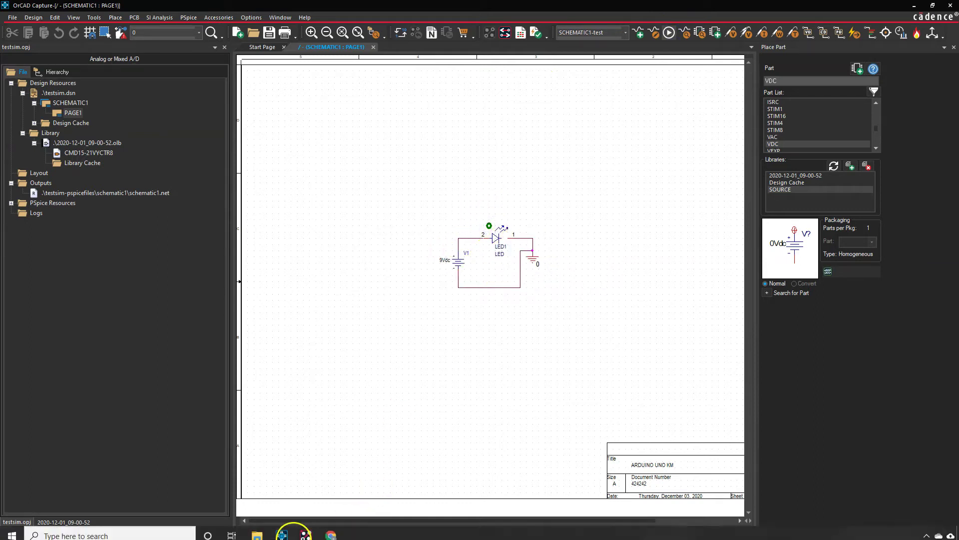
{"action": "left_click", "coordinate": [345, 532]}
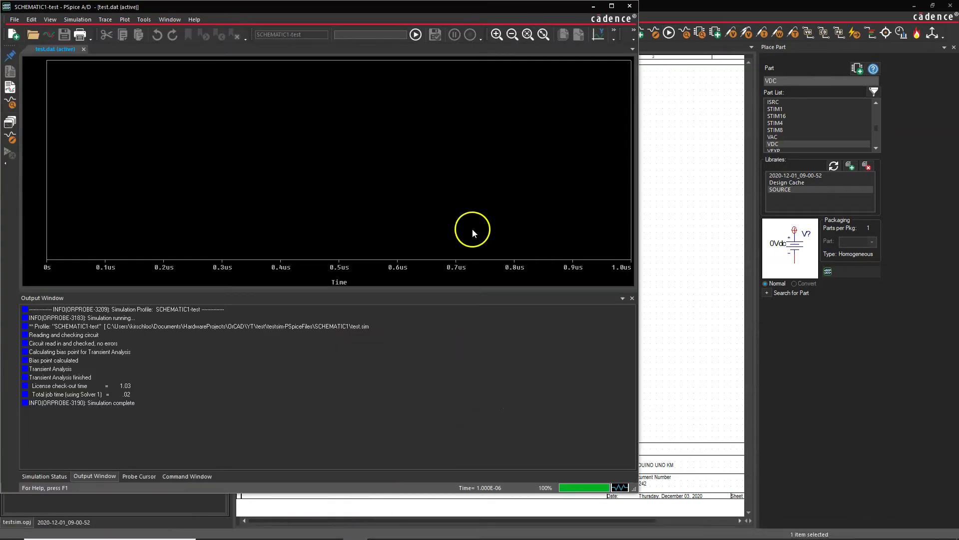
{"action": "left_click", "coordinate": [593, 6]}
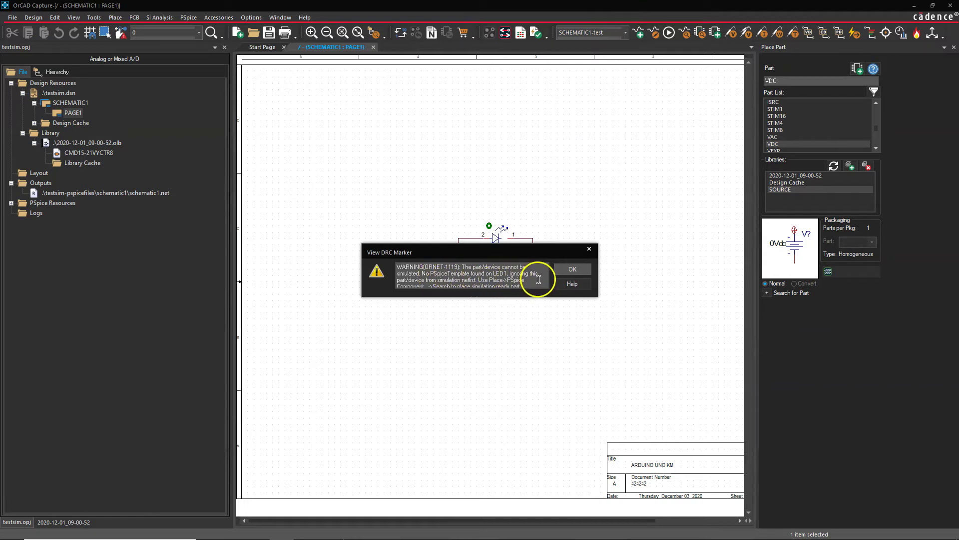
Dismiss the DRC warning, attempt Associate PSpice Model on LED1, and acknowledge the hierarchical-part error
{"action": "left_click", "coordinate": [567, 268]}
{"action": "left_click", "coordinate": [513, 193]}
{"action": "right_click", "coordinate": [493, 238]}
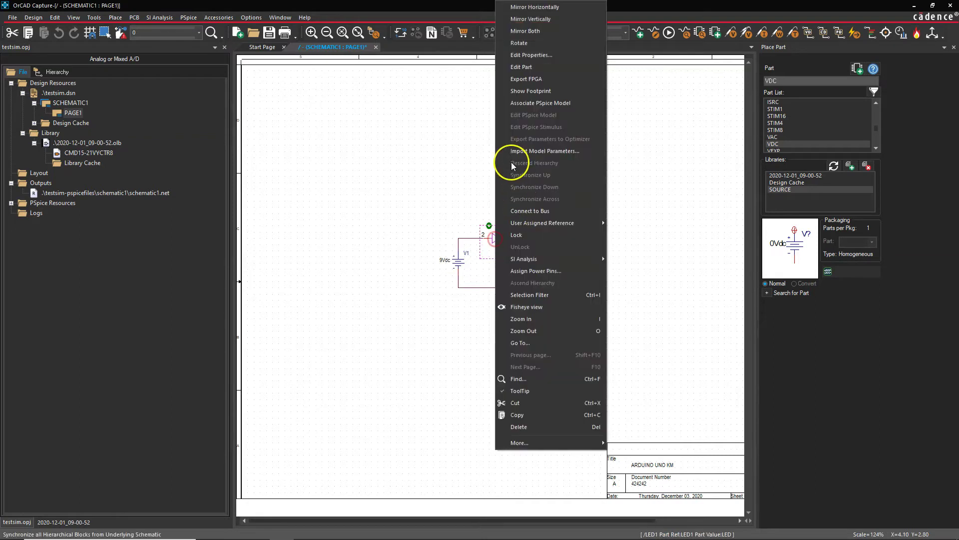
{"action": "left_click", "coordinate": [535, 103]}
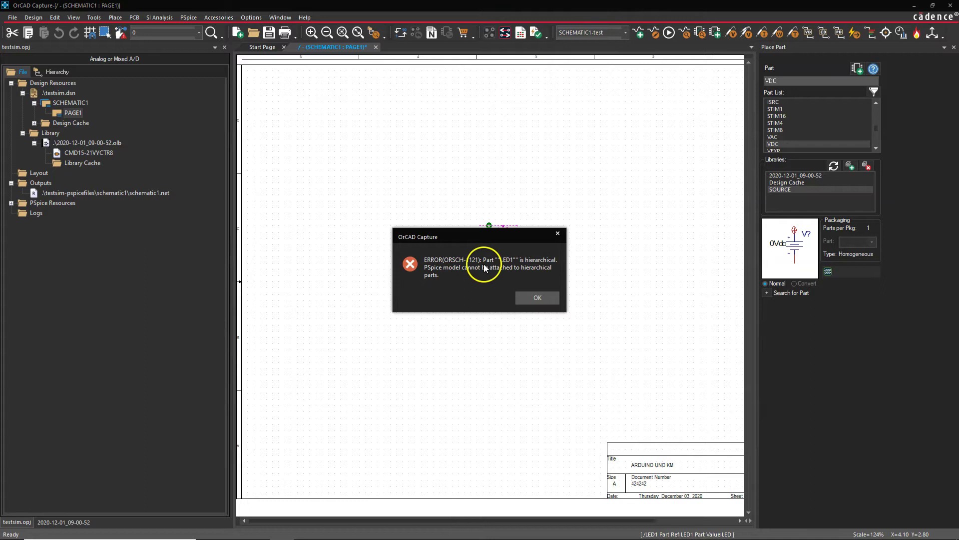
{"action": "left_click", "coordinate": [538, 298]}
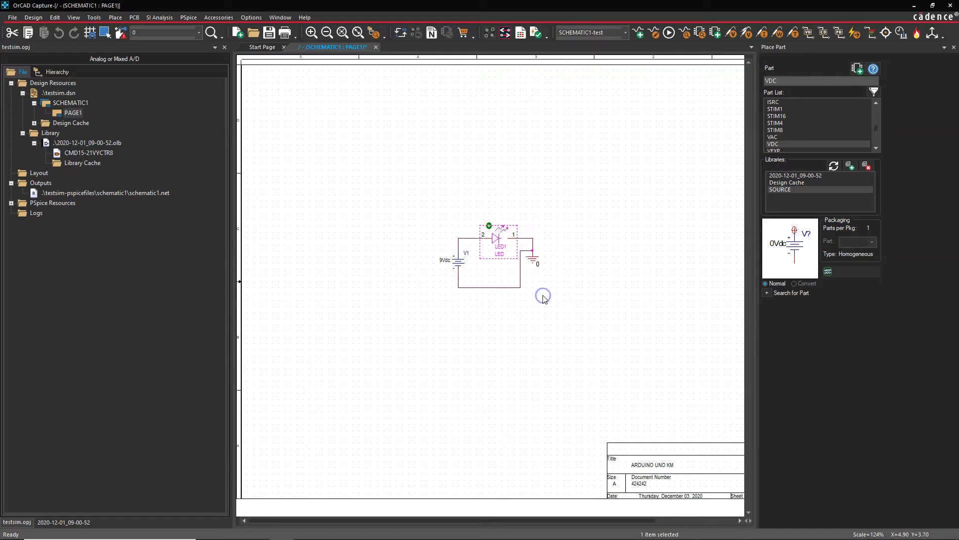
{"action": "right_click", "coordinate": [496, 238]}
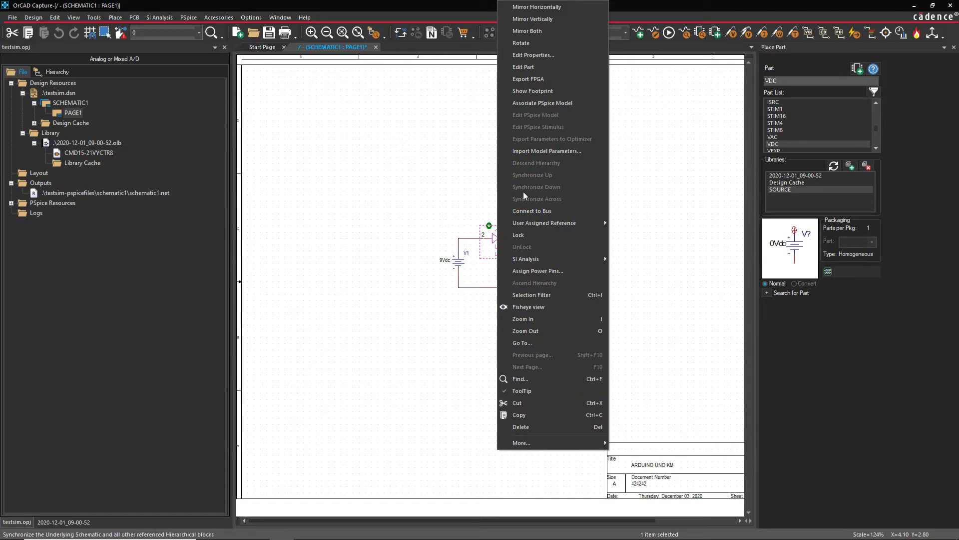
Edit LED1's part and set its Implementation Type to None in the Property Sheet
{"action": "left_click", "coordinate": [522, 67]}
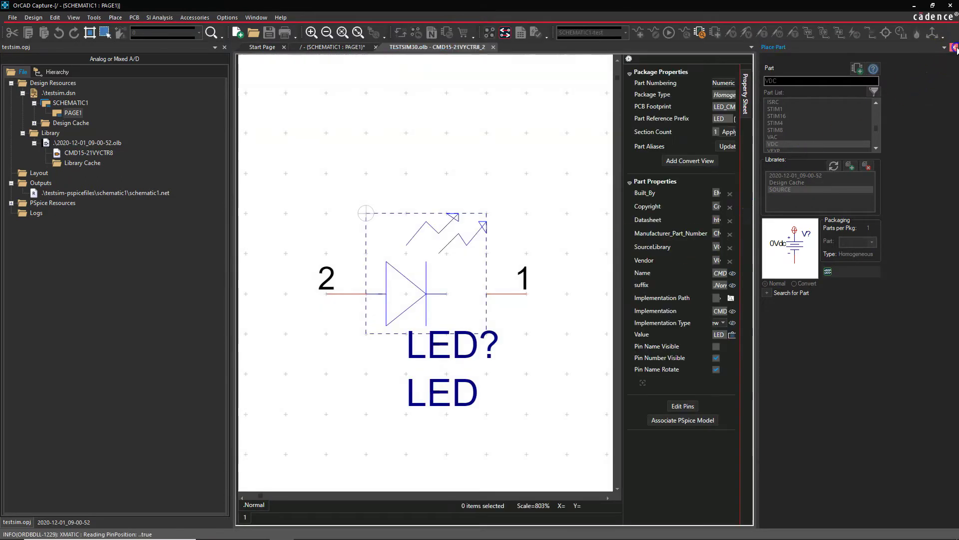
{"action": "left_click", "coordinate": [953, 47]}
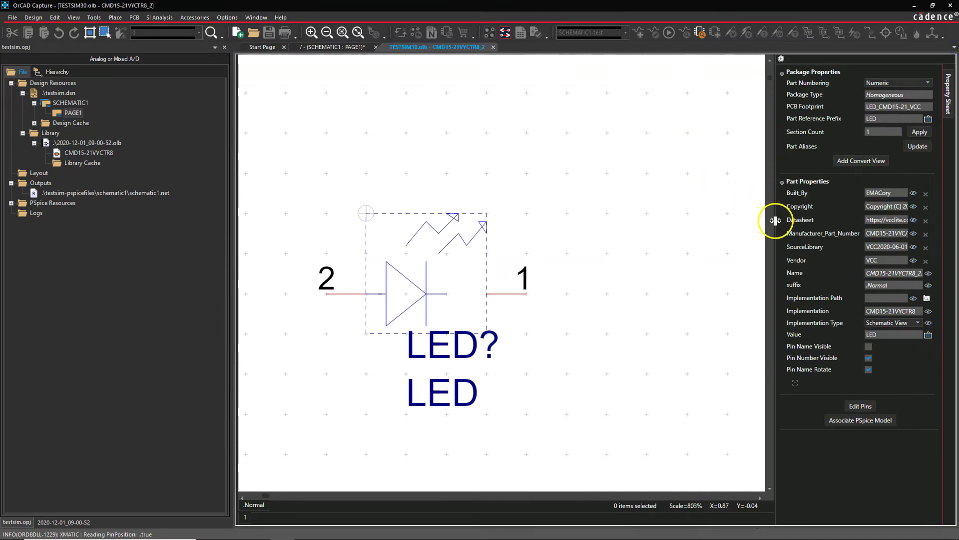
{"action": "left_click_drag", "start_coordinate": [771, 223], "coordinate": [678, 218]}
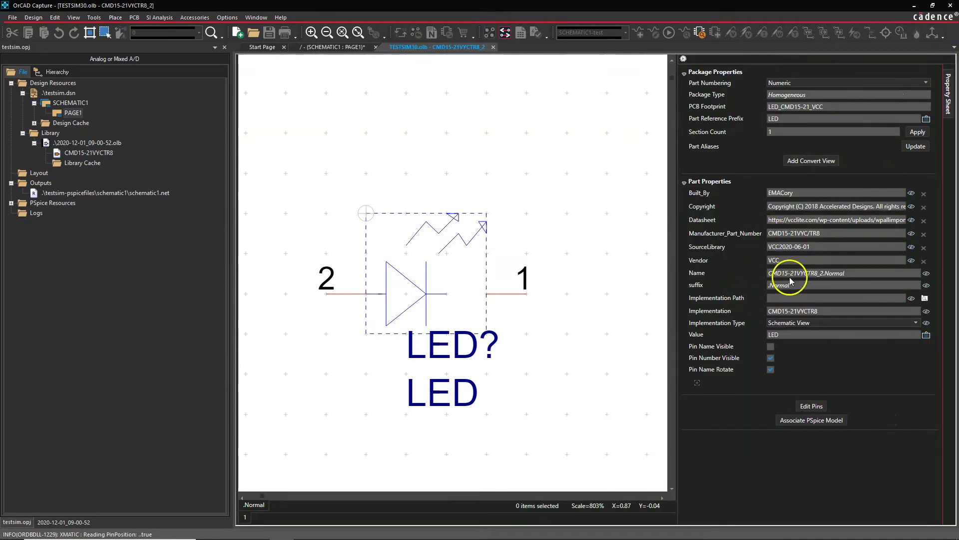
{"action": "left_click", "coordinate": [743, 324]}
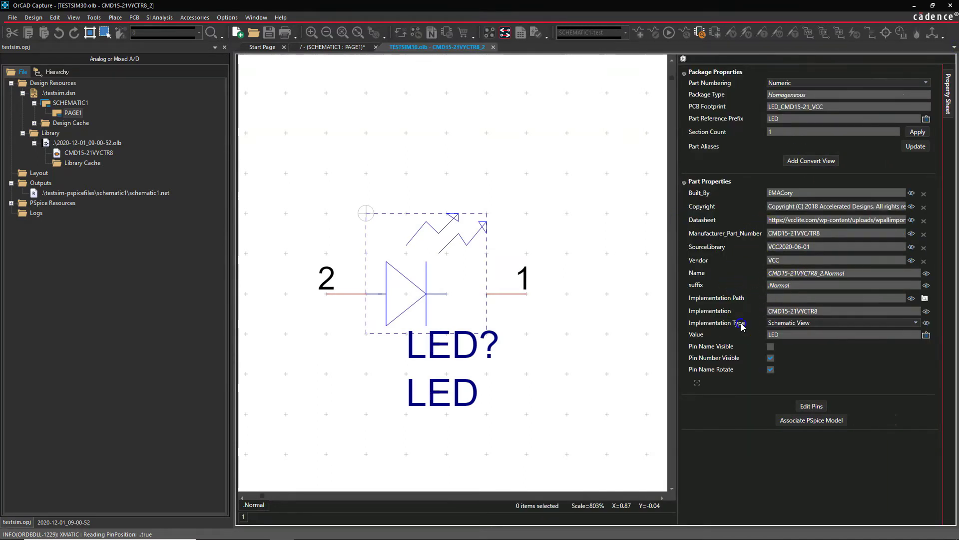
{"action": "left_click", "coordinate": [833, 324]}
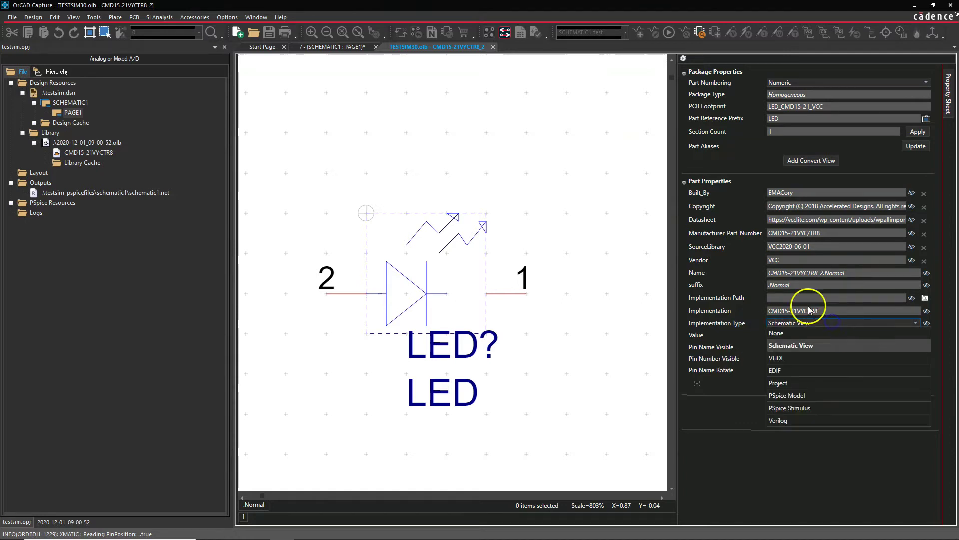
{"action": "left_click", "coordinate": [815, 333]}
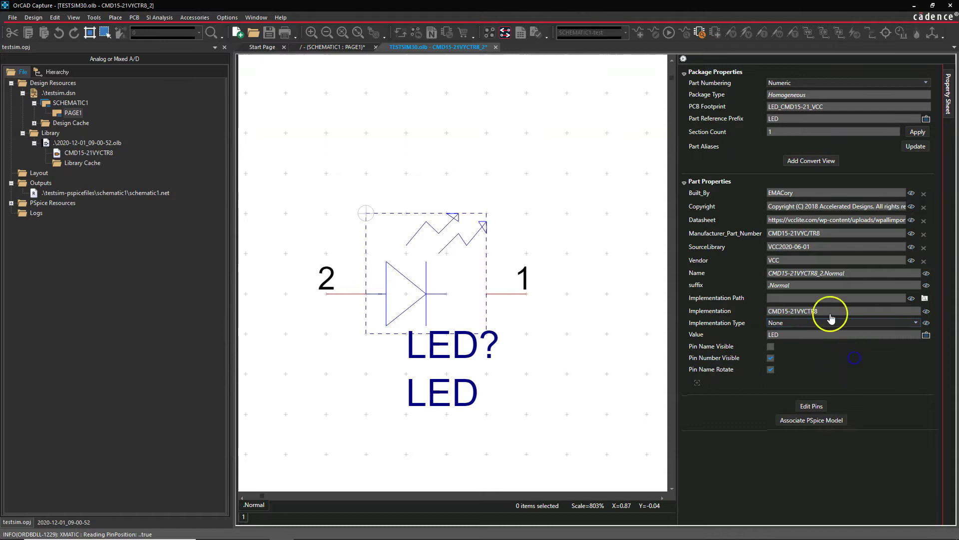
Close the part editor, apply the change with Update All, and save the design
{"action": "right_click", "coordinate": [470, 47]}
{"action": "left_click", "coordinate": [487, 66]}
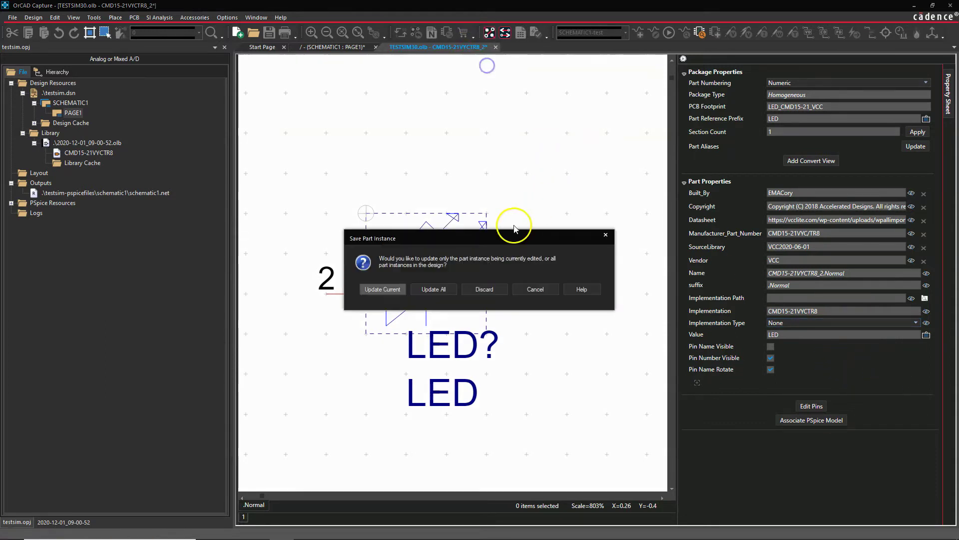
{"action": "left_click", "coordinate": [441, 286]}
{"action": "left_click", "coordinate": [482, 298]}
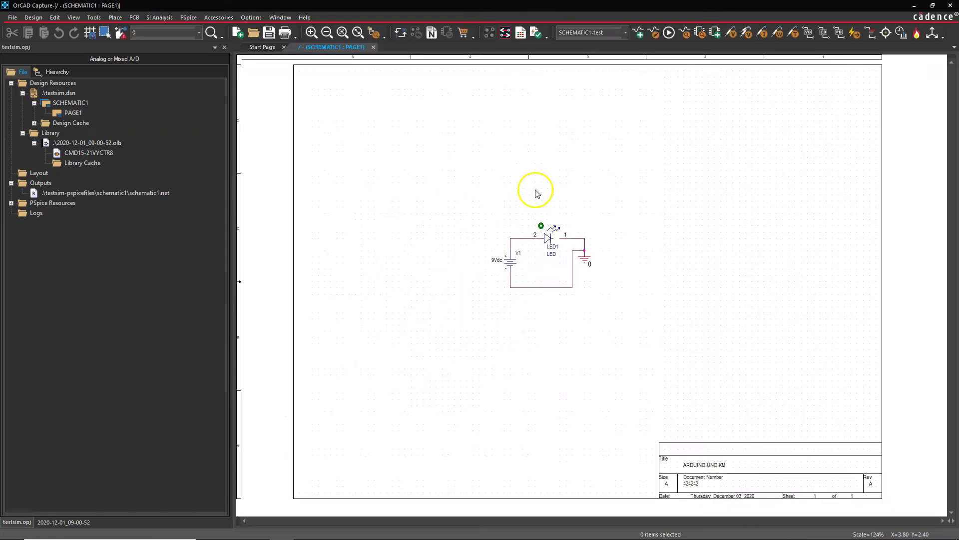
Attempt to associate a PSpice model with LED1 and dismiss the hierarchical-part error
{"action": "left_click", "coordinate": [547, 238]}
{"action": "right_click", "coordinate": [546, 236]}
{"action": "left_click", "coordinate": [574, 95]}
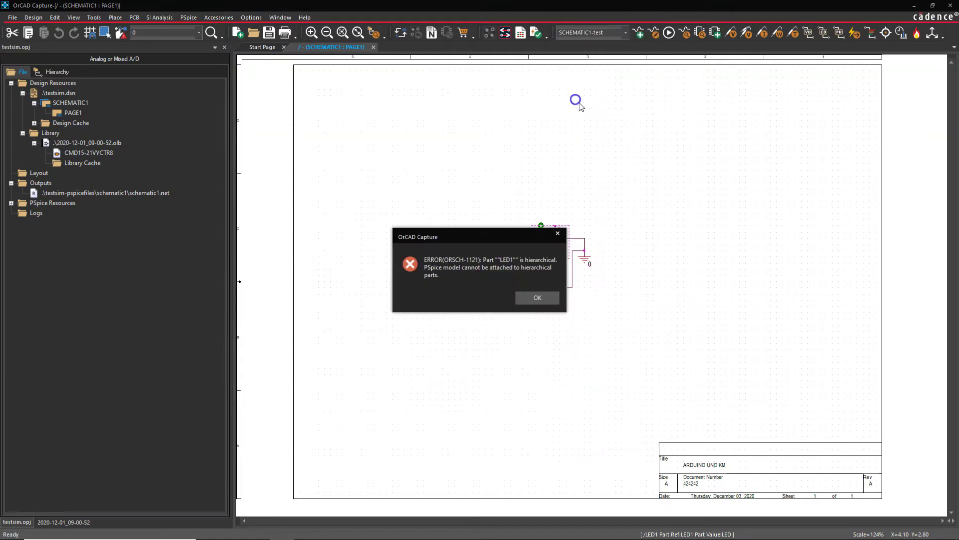
{"action": "left_click", "coordinate": [526, 298]}
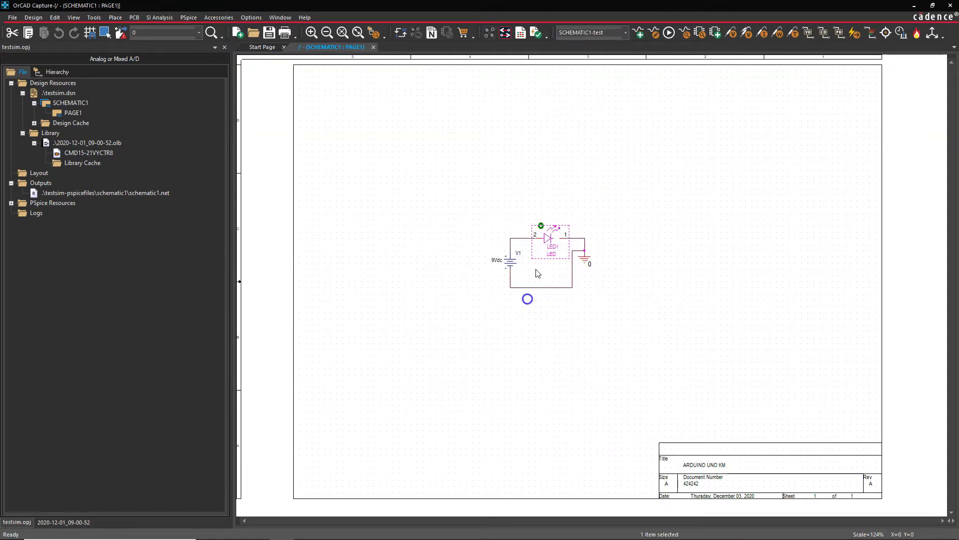
Edit LED1's part and set its Implementation Type to PSpice Model
{"action": "right_click", "coordinate": [545, 239]}
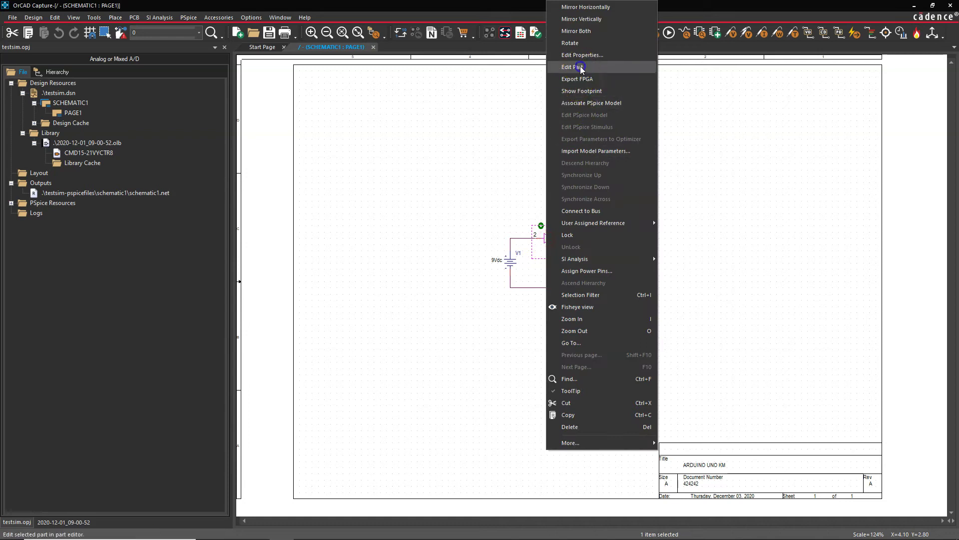
{"action": "left_click", "coordinate": [575, 67]}
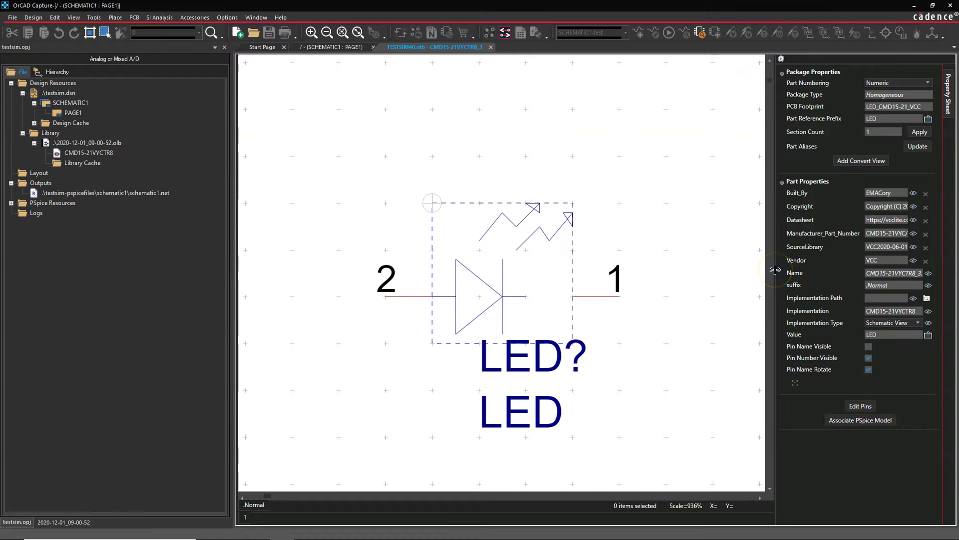
{"action": "left_click", "coordinate": [918, 324]}
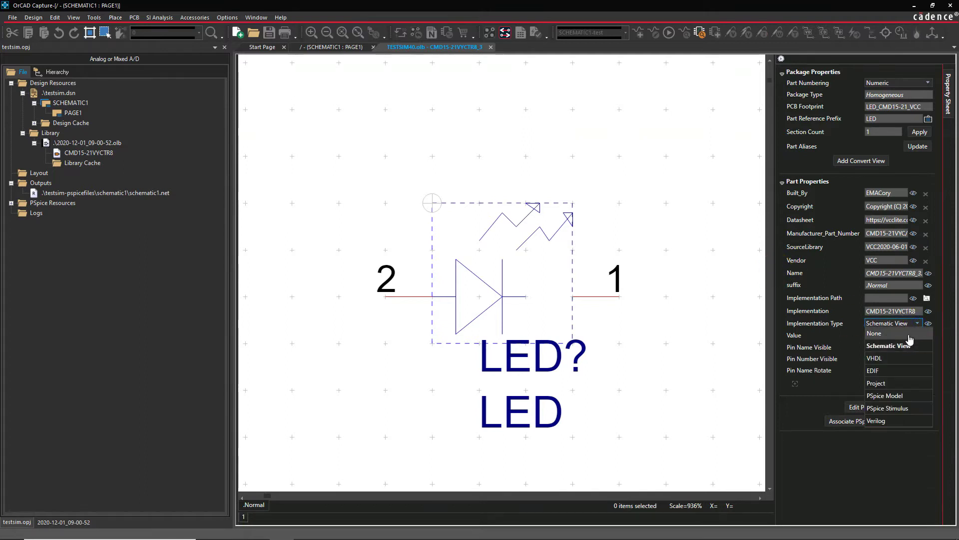
{"action": "left_click", "coordinate": [894, 395]}
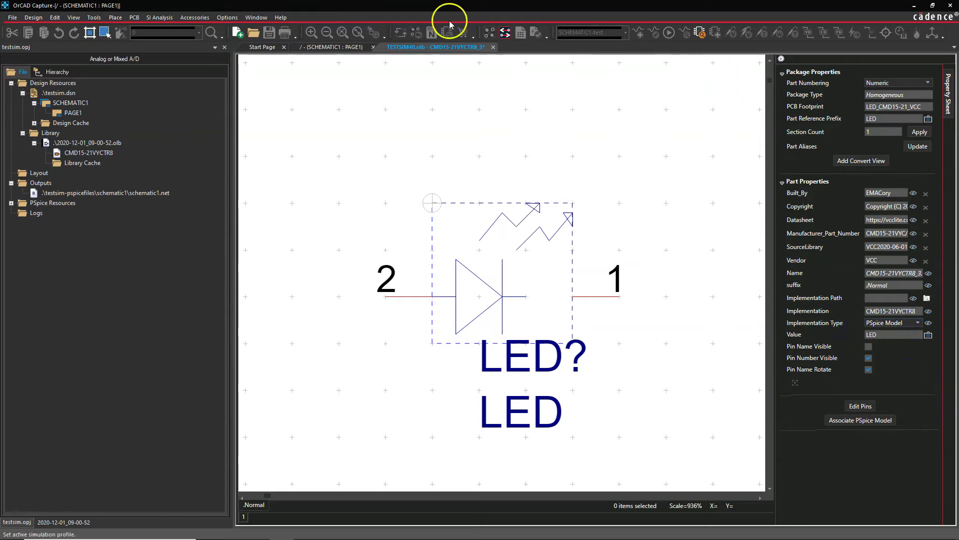
Close the part editor, choose Update Current, save the design, and reselect LED1
{"action": "right_click", "coordinate": [434, 47]}
{"action": "left_click", "coordinate": [476, 64]}
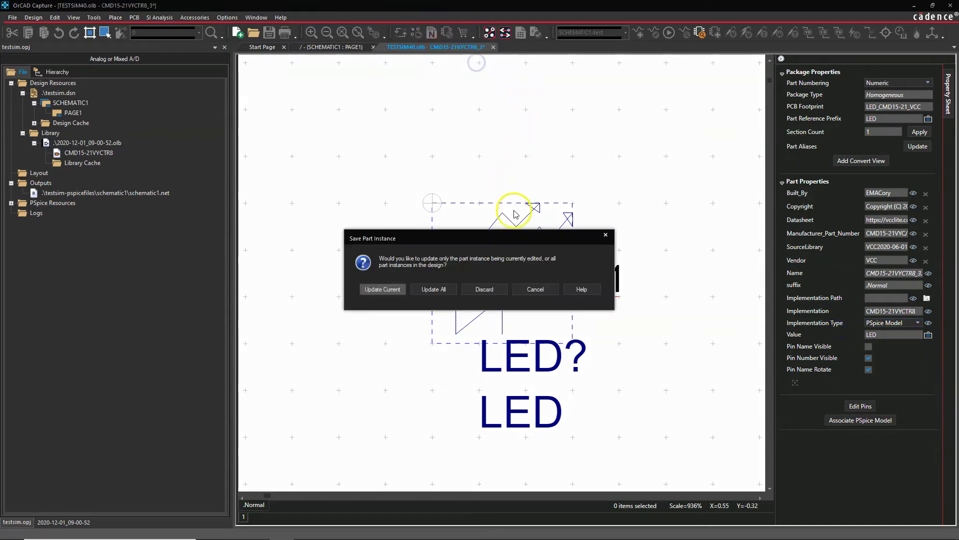
{"action": "left_click", "coordinate": [396, 289]}
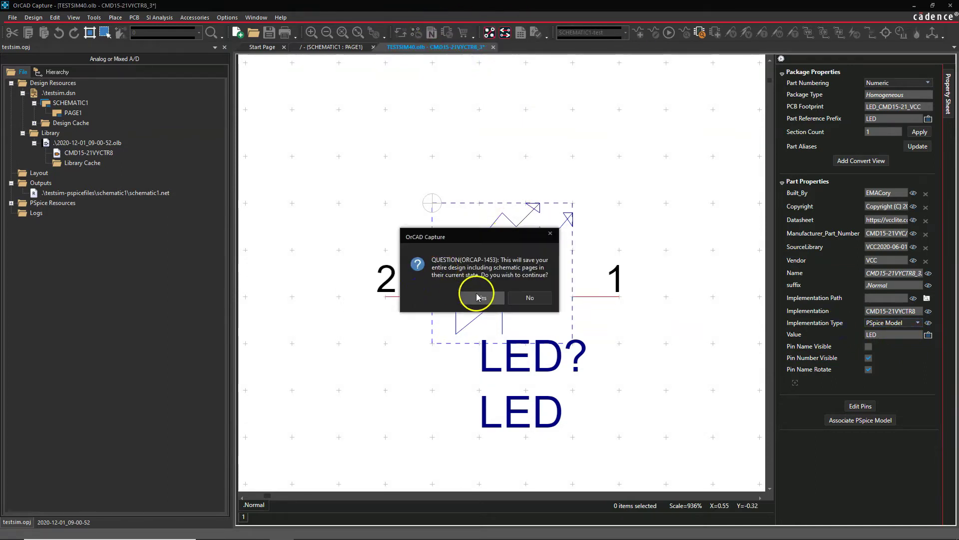
{"action": "left_click", "coordinate": [471, 296]}
{"action": "left_click", "coordinate": [552, 227]}
Begin Associate PSpice Model on LED1 and confirm attaching a new implementation
{"action": "right_click", "coordinate": [548, 241]}
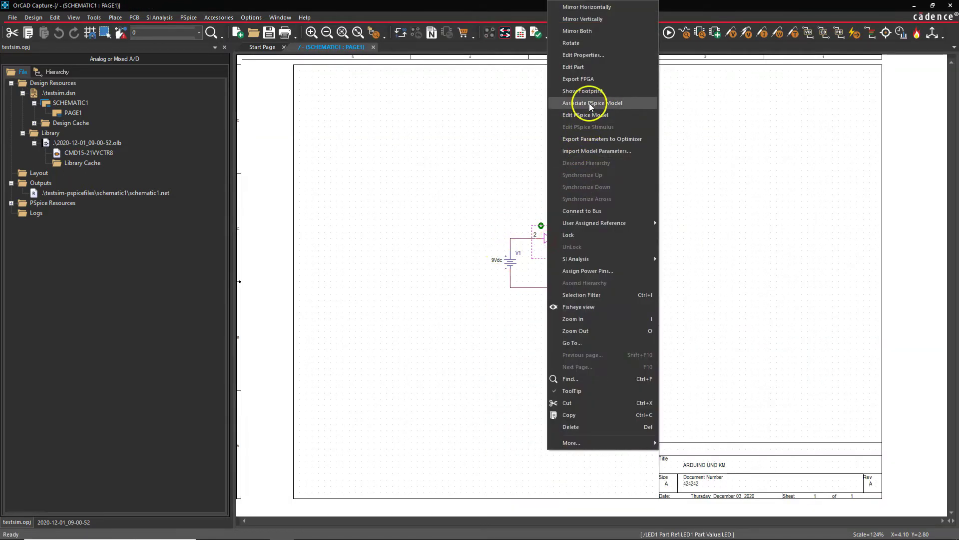
{"action": "left_click", "coordinate": [589, 103]}
{"action": "left_click", "coordinate": [501, 298]}
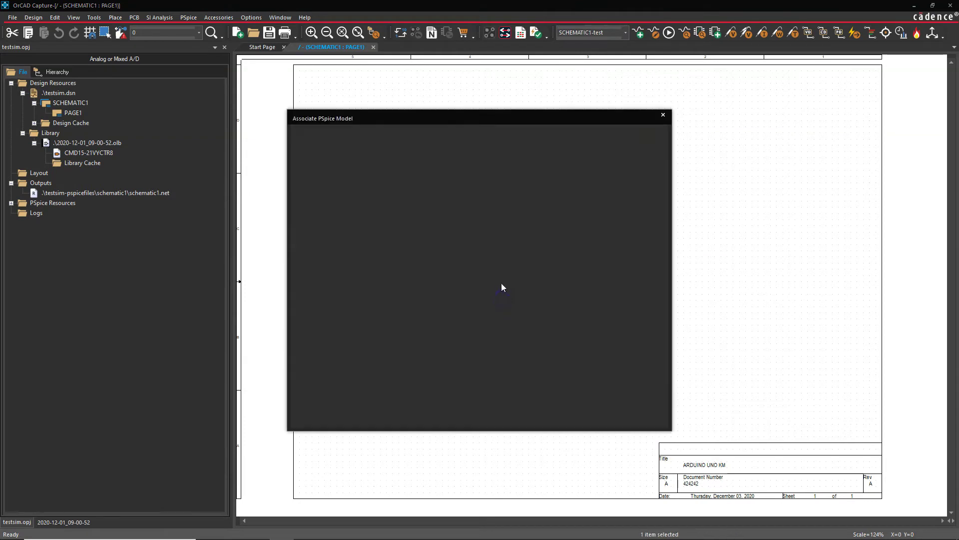
{"action": "left_click_drag", "start_coordinate": [555, 114], "coordinate": [588, 111]}
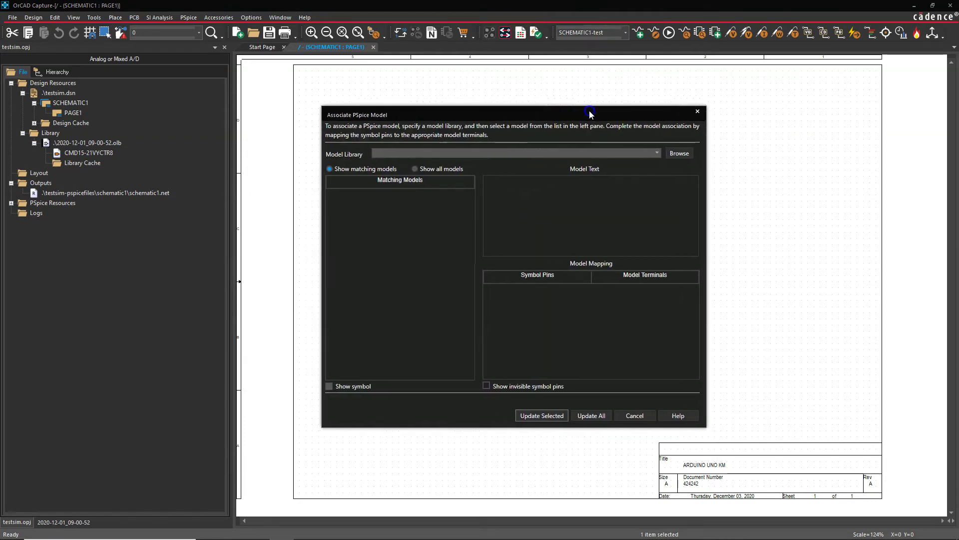
Browse to the Cadence PSpice library folder and scroll down to diode.lib
{"action": "left_click", "coordinate": [679, 154]}
{"action": "left_click", "coordinate": [538, 187]}
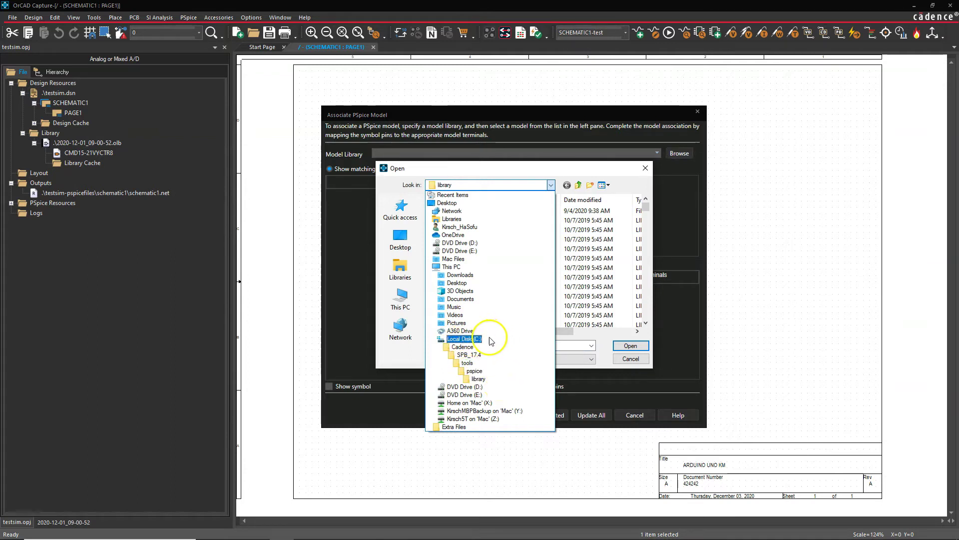
{"action": "left_click", "coordinate": [506, 379]}
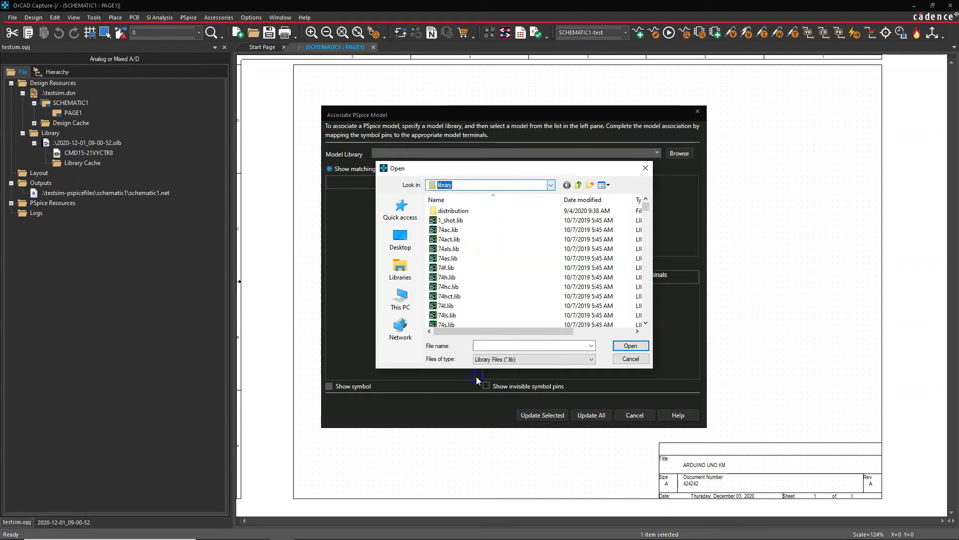
{"action": "scroll", "coordinate": [492, 265], "scroll_direction": "down", "scroll_amount": 4}
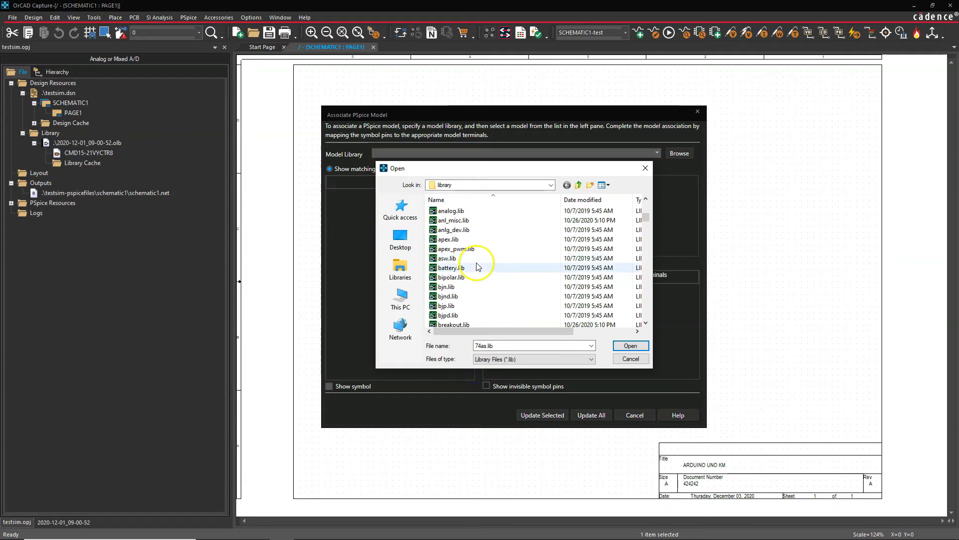
{"action": "scroll", "coordinate": [477, 267], "scroll_direction": "down", "scroll_amount": 10}
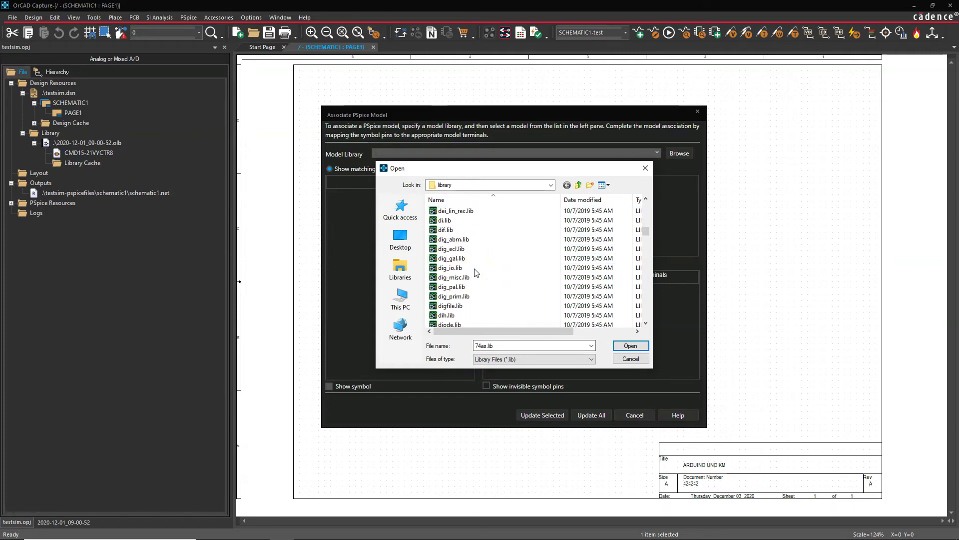
{"action": "scroll", "coordinate": [476, 273], "scroll_direction": "down", "scroll_amount": 2}
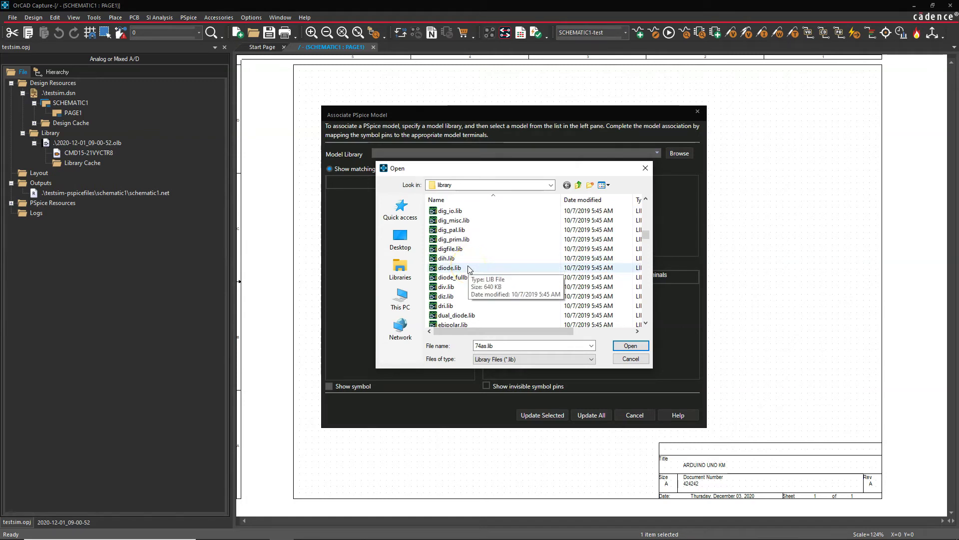
Load diode.lib, pick BY249-300, and preview the part symbol
{"action": "double_click", "coordinate": [469, 269]}
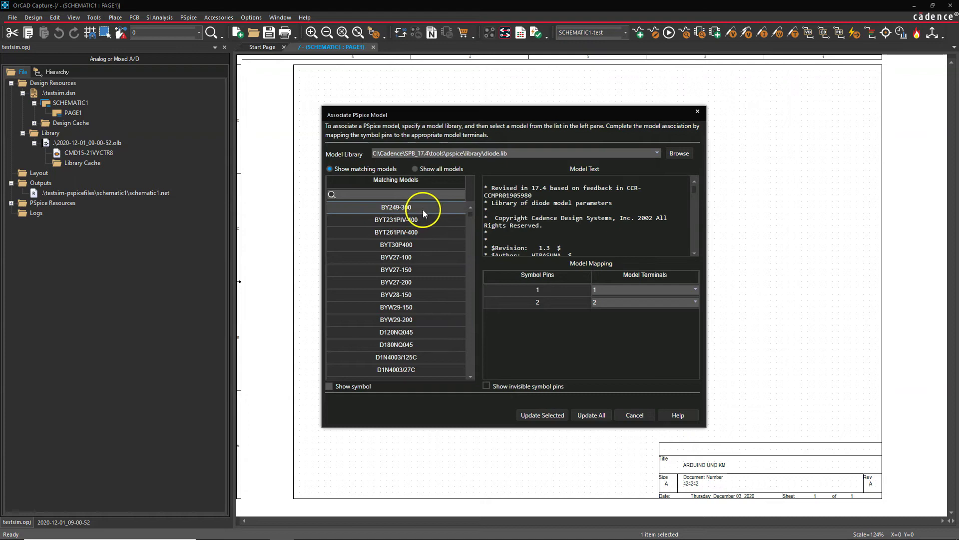
{"action": "left_click", "coordinate": [424, 207]}
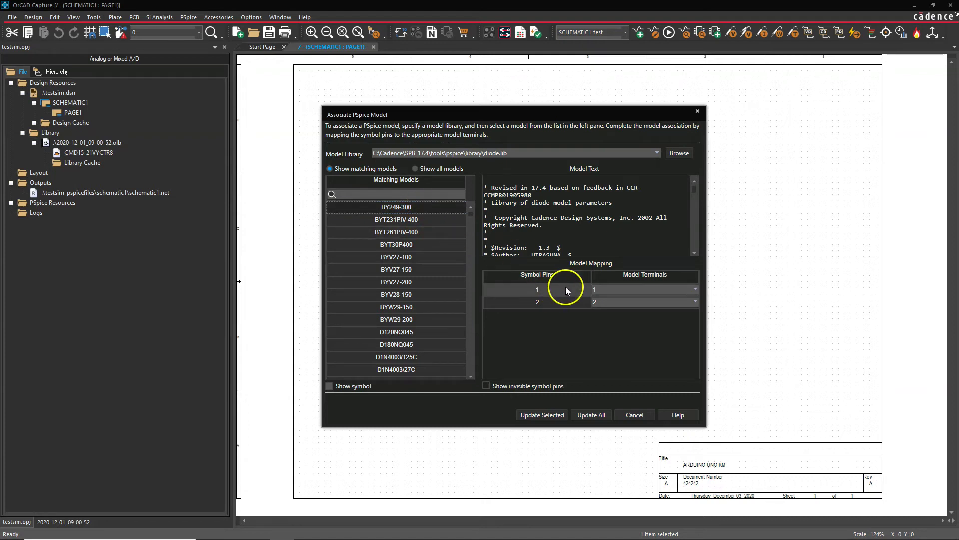
{"action": "scroll", "coordinate": [610, 217], "scroll_direction": "down", "scroll_amount": 10}
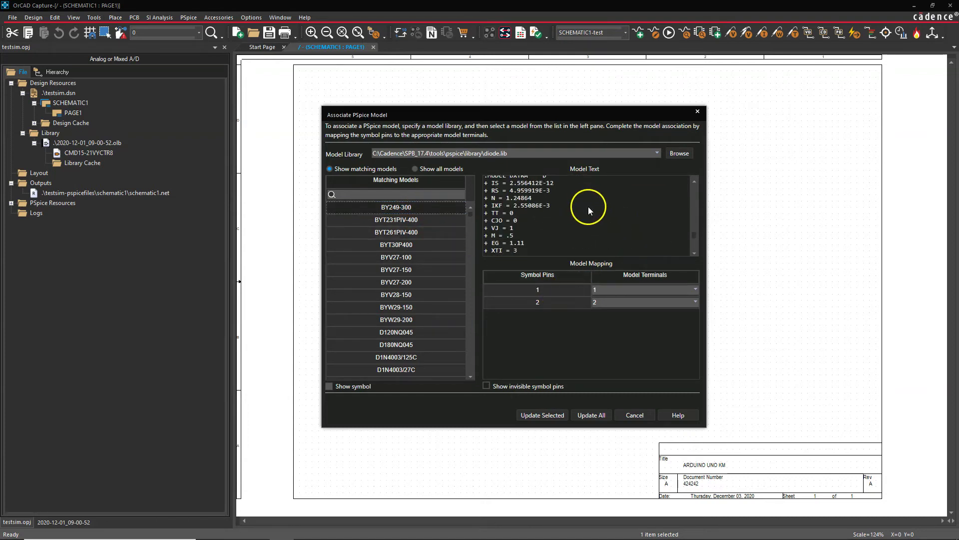
{"action": "scroll", "coordinate": [589, 206], "scroll_direction": "down", "scroll_amount": 2}
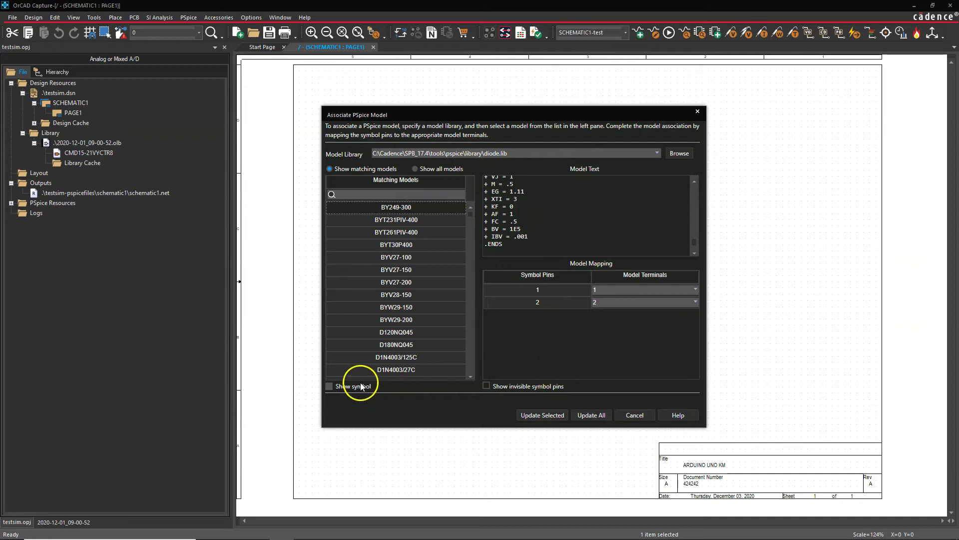
{"action": "left_click", "coordinate": [329, 385]}
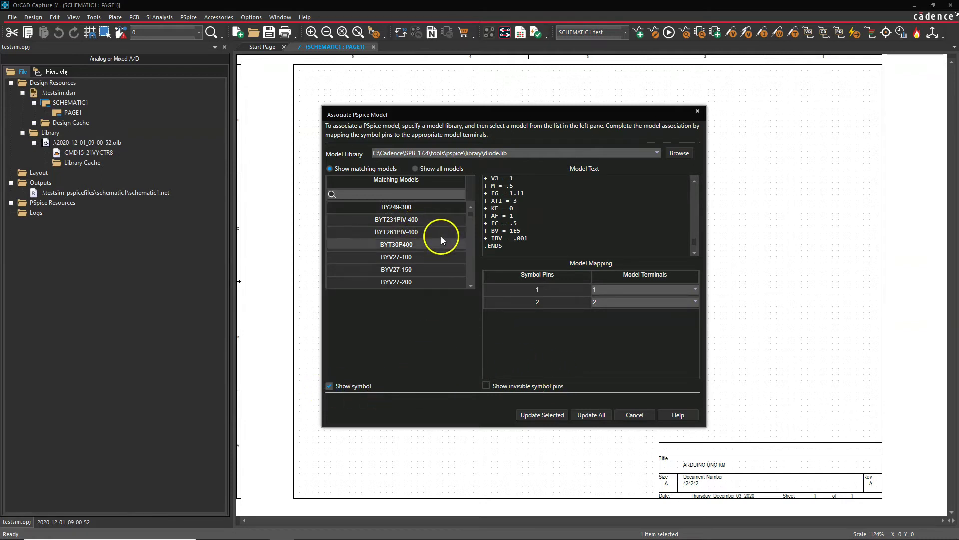
Associate the BYT231PIV-400 model with LED1 via Update Selected and confirm
{"action": "left_click", "coordinate": [442, 218]}
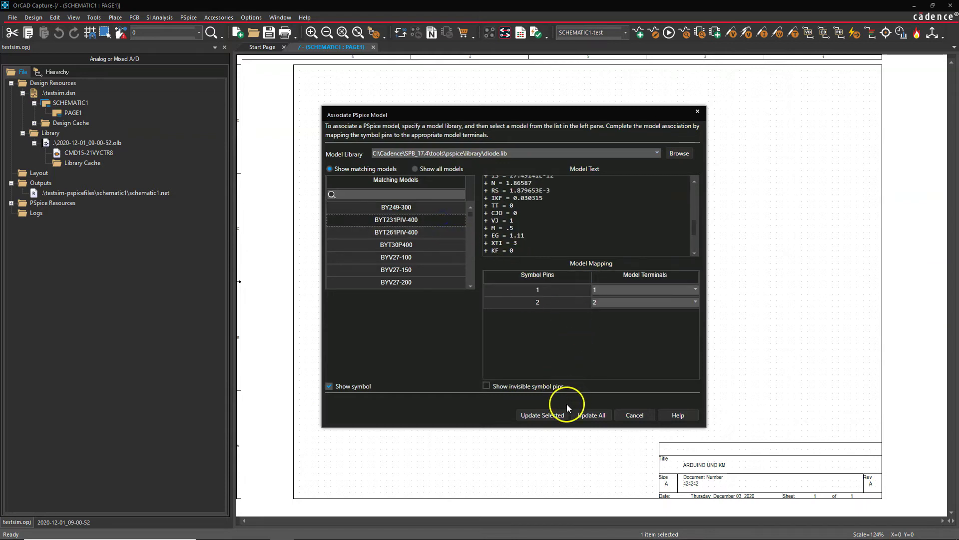
{"action": "left_click", "coordinate": [553, 414]}
{"action": "left_click", "coordinate": [568, 294]}
{"action": "left_click", "coordinate": [650, 126]}
Re-run the PSpice transient simulation with LED1's diode model, then return to the schematic
{"action": "left_click", "coordinate": [495, 139]}
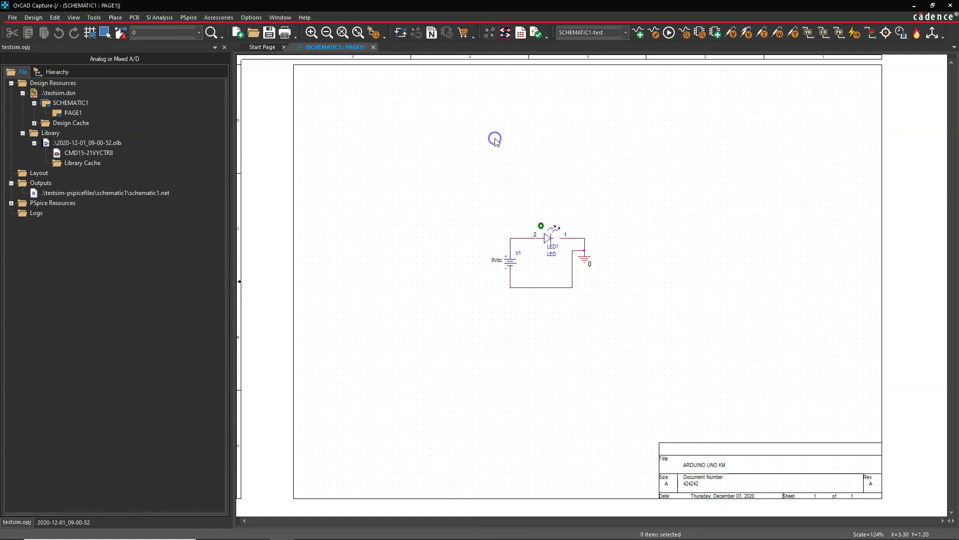
{"action": "left_click", "coordinate": [668, 33]}
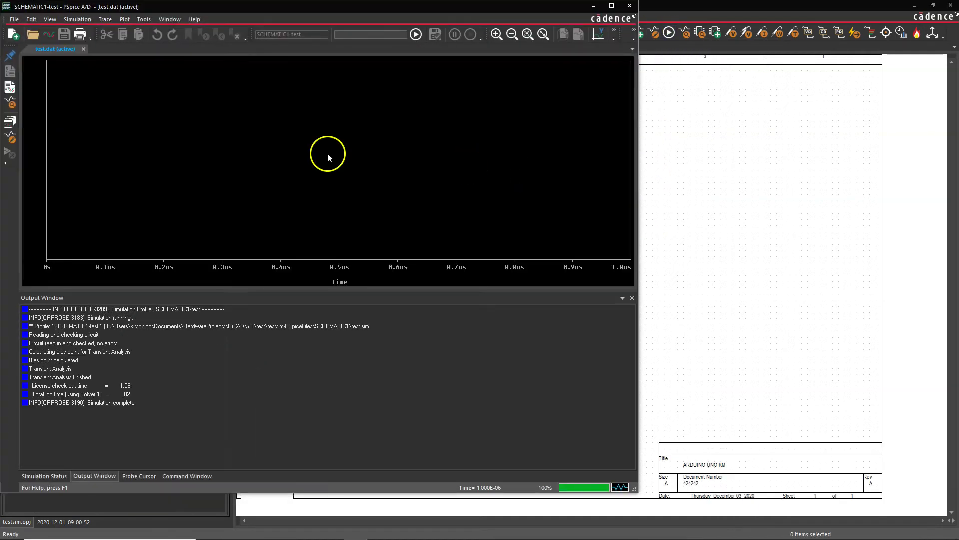
{"action": "left_click", "coordinate": [690, 190]}
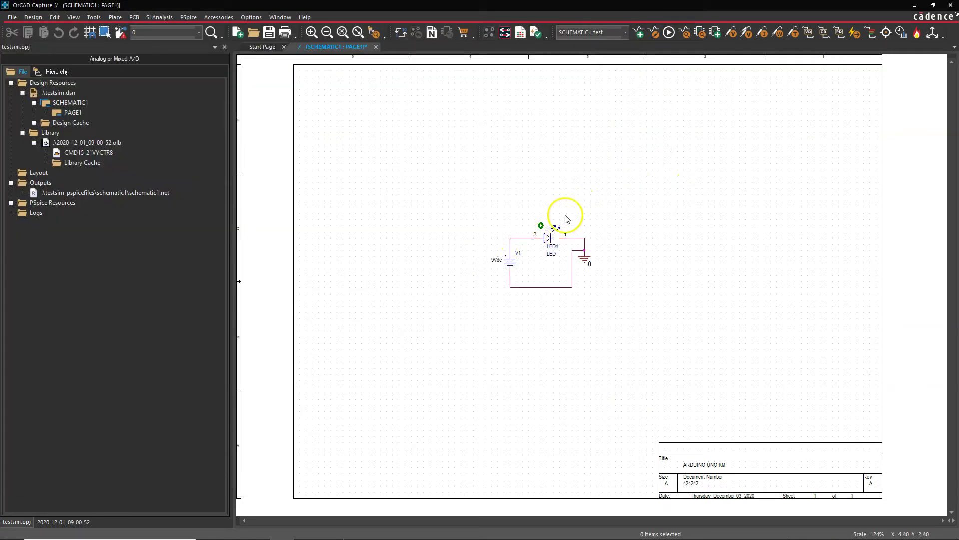
Place voltage markers on LED1 pin 2 and ground, then check the V(LED1:2) and V(0) plot
{"action": "left_click", "coordinate": [730, 34]}
{"action": "left_click", "coordinate": [525, 237]}
{"action": "left_click", "coordinate": [575, 239]}
{"action": "right_click", "coordinate": [605, 179]}
{"action": "left_click", "coordinate": [627, 202]}
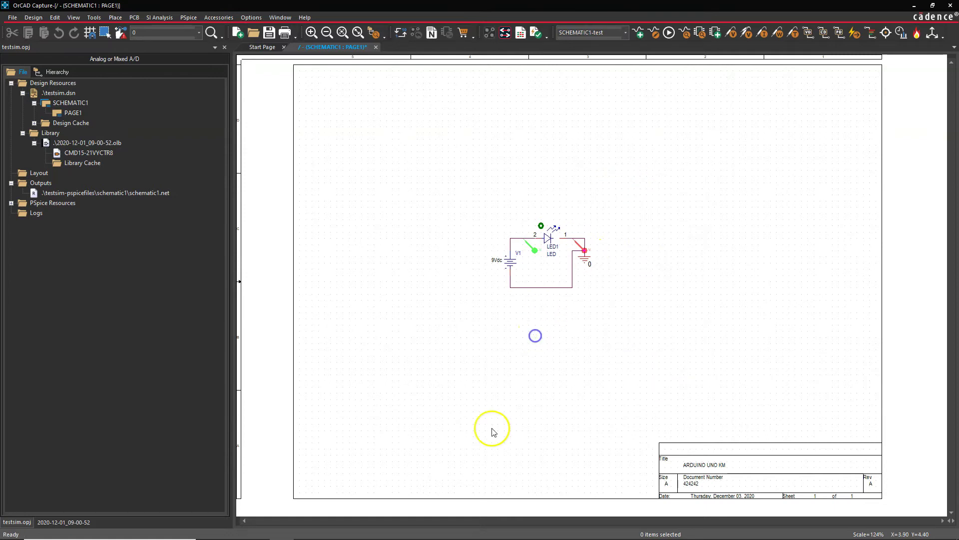
{"action": "left_click", "coordinate": [355, 529]}
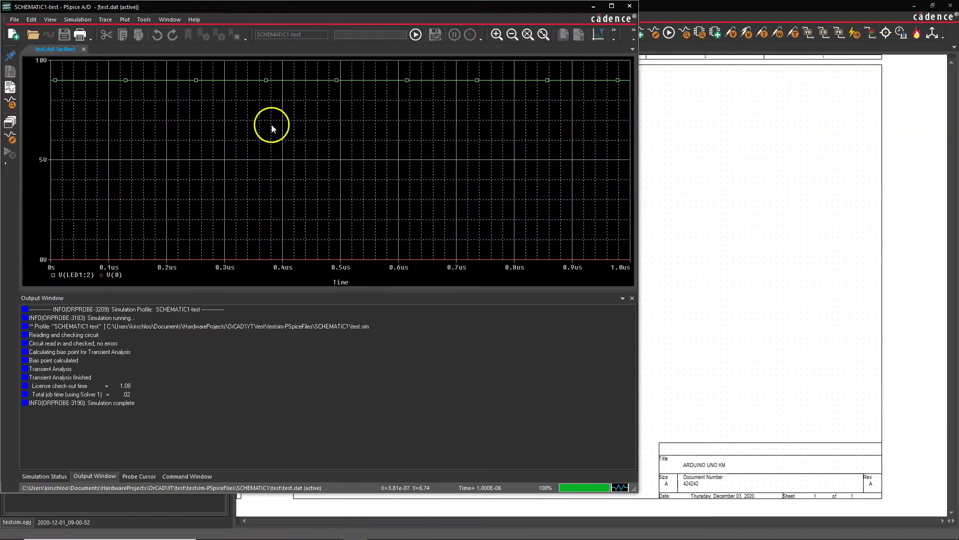
{"action": "left_click", "coordinate": [668, 222]}
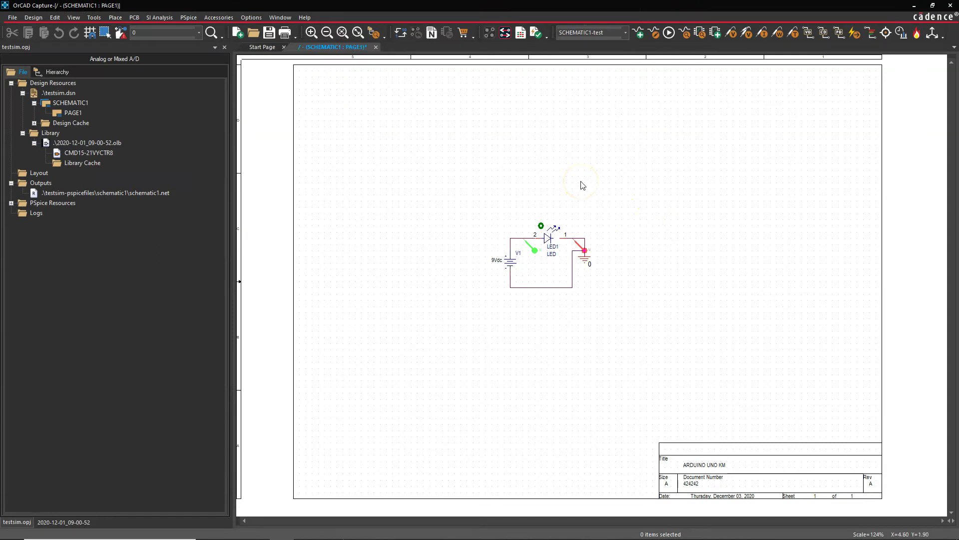
Show the Place > PSpice Component submenu of component types
{"action": "left_click", "coordinate": [119, 20]}
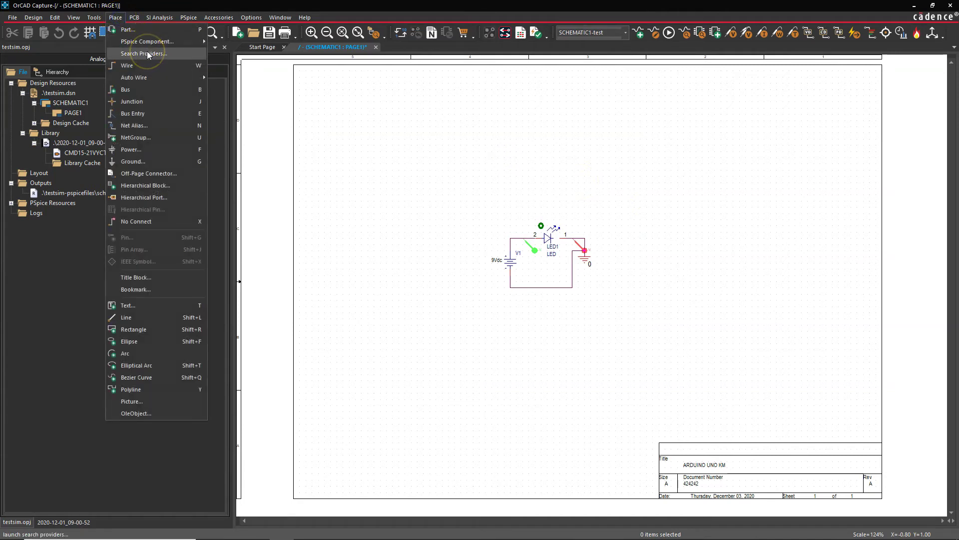
{"action": "mouse_move", "coordinate": [151, 41]}
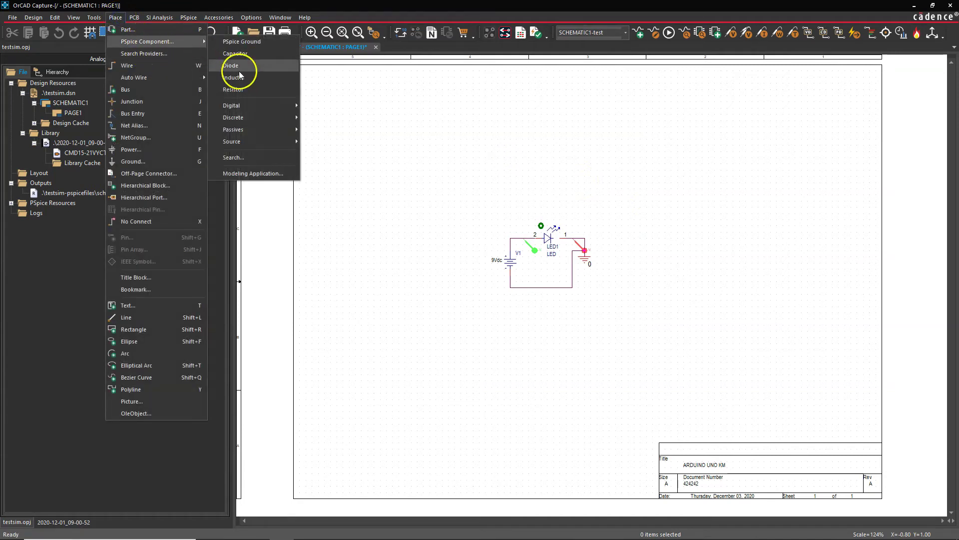
{"action": "mouse_move", "coordinate": [263, 118]}
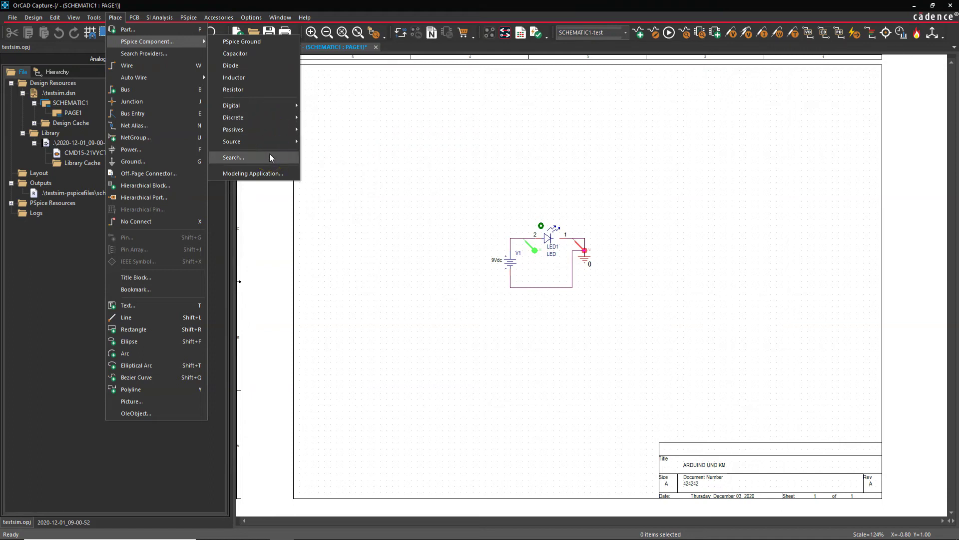
Launch the PSpice Modeling Application and open the LED entry under Diodes
{"action": "left_click", "coordinate": [273, 175]}
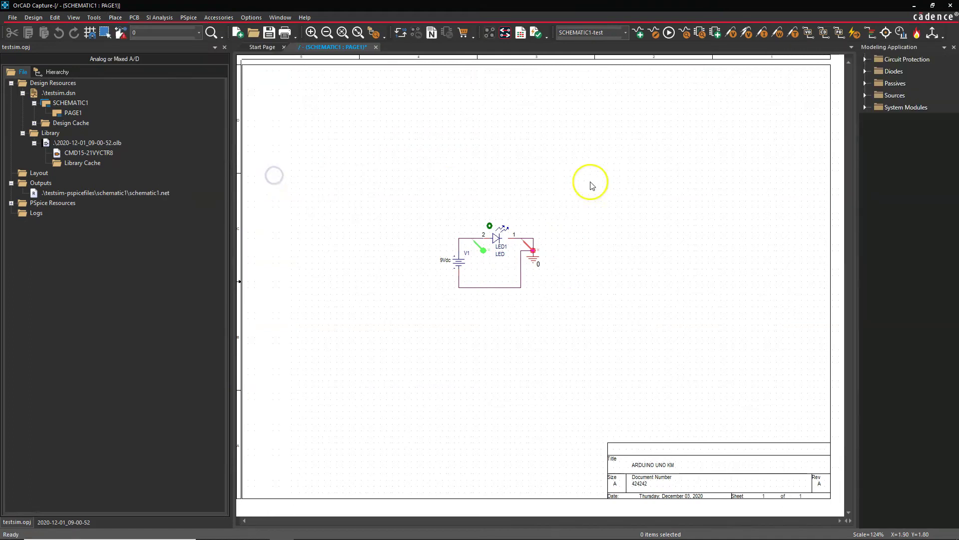
{"action": "left_click", "coordinate": [867, 72]}
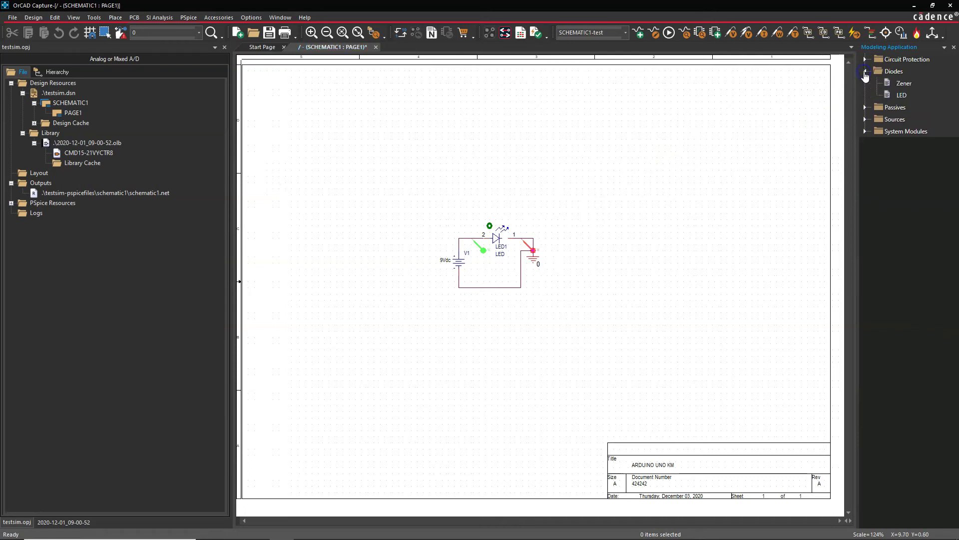
{"action": "left_click", "coordinate": [865, 73]}
{"action": "left_click", "coordinate": [865, 73]}
{"action": "double_click", "coordinate": [901, 94]}
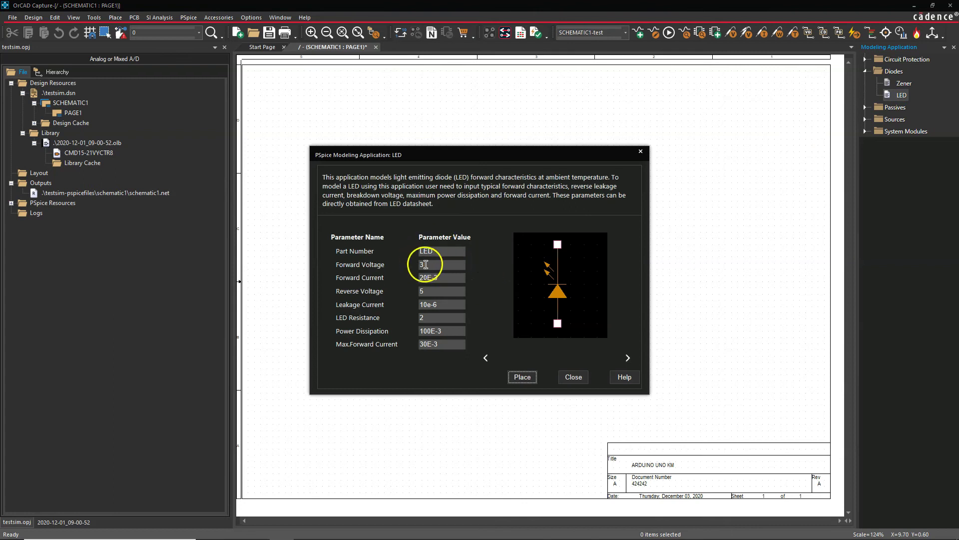
Place a trial D1 LED on the page and select it
{"action": "left_click", "coordinate": [527, 382]}
{"action": "left_click", "coordinate": [570, 194]}
{"action": "right_click", "coordinate": [613, 257]}
{"action": "left_click", "coordinate": [610, 252]}
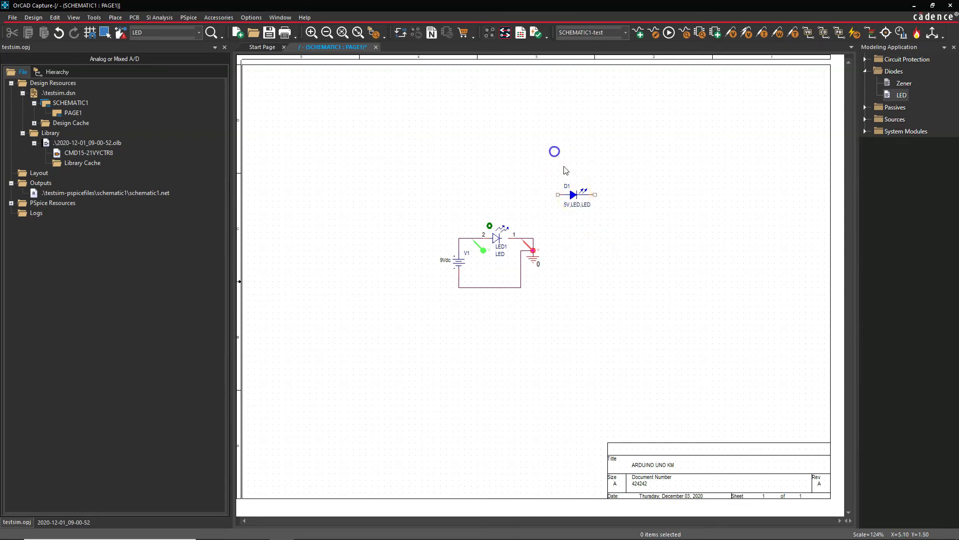
{"action": "left_click", "coordinate": [572, 195]}
Delete the trial D1 LED and open a widened PSpice Part Search panel instead
{"action": "key", "text": "Delete"}
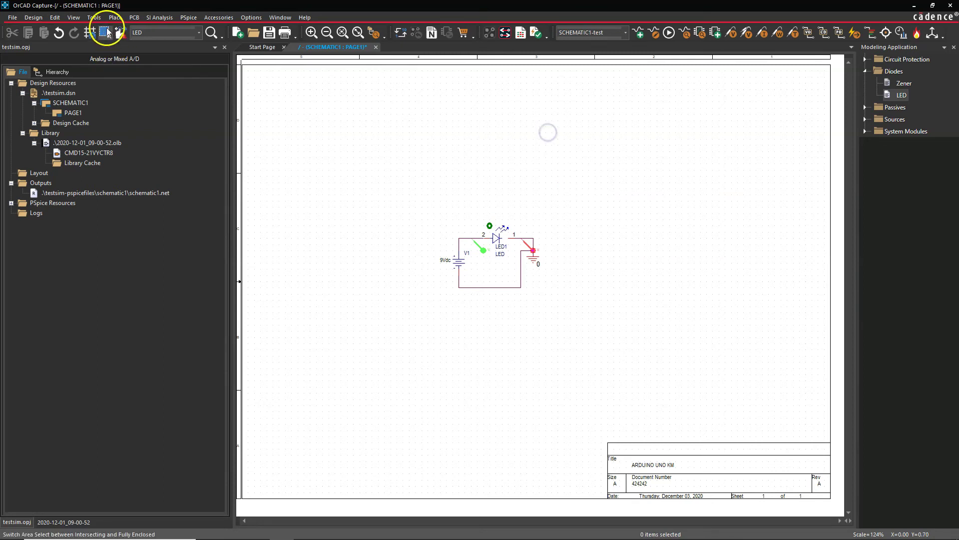
{"action": "left_click", "coordinate": [114, 18]}
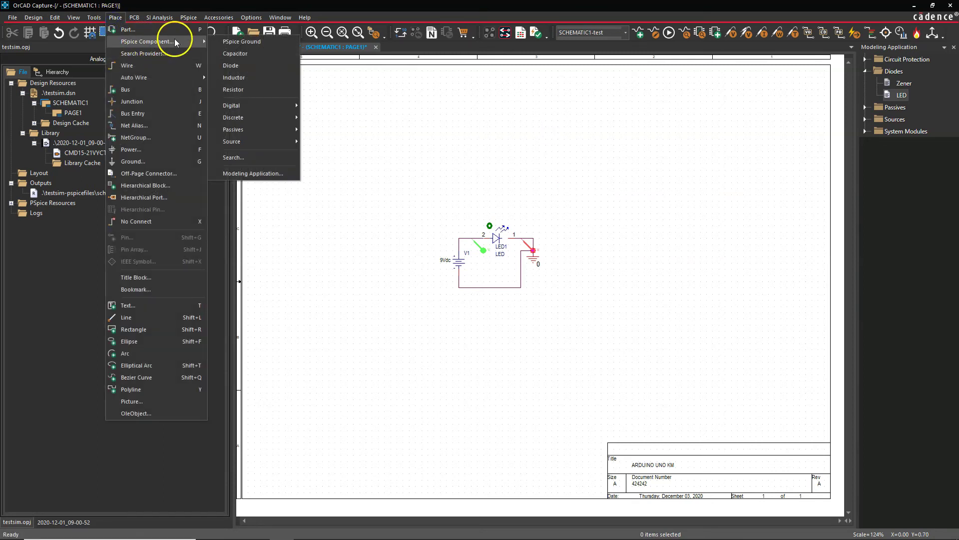
{"action": "left_click", "coordinate": [246, 157]}
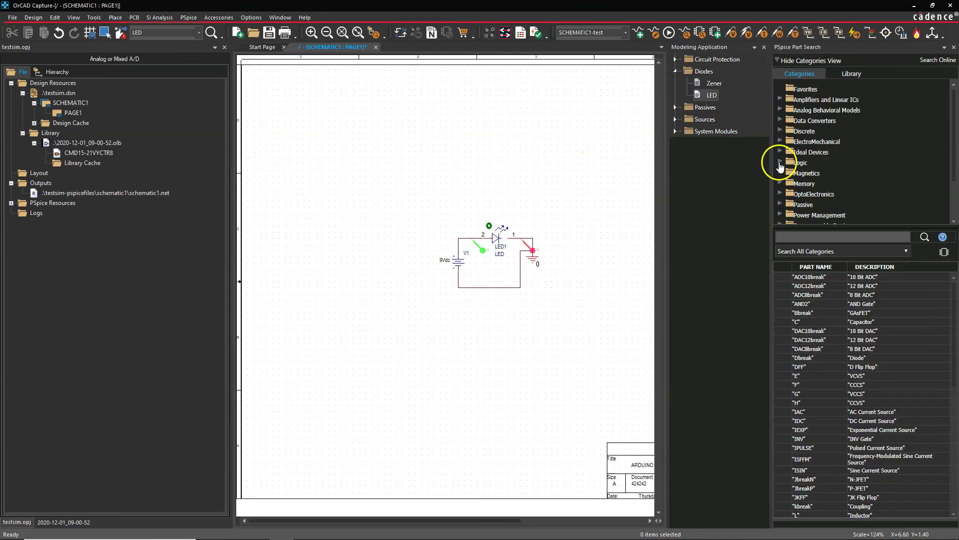
{"action": "left_click", "coordinate": [764, 48]}
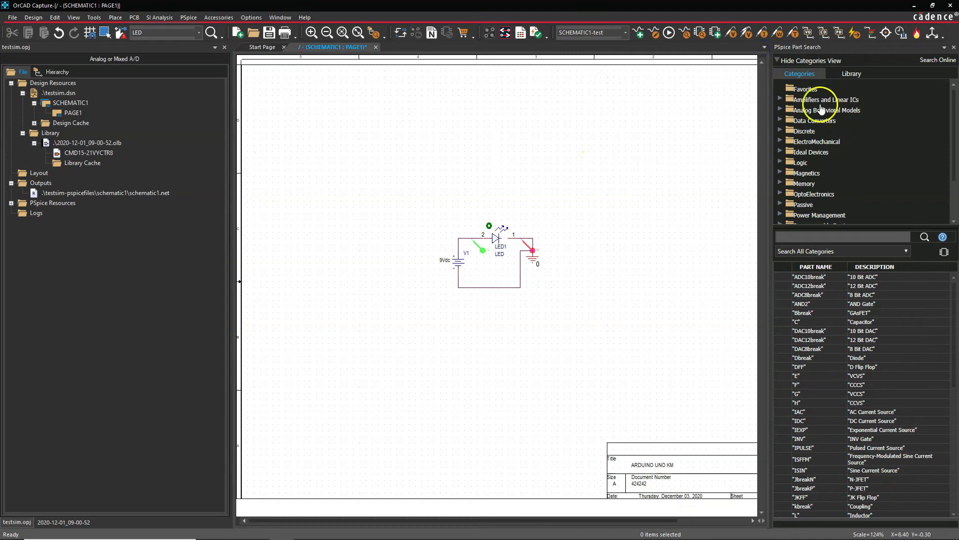
{"action": "left_click_drag", "start_coordinate": [772, 146], "coordinate": [706, 145]}
{"action": "left_click", "coordinate": [781, 75]}
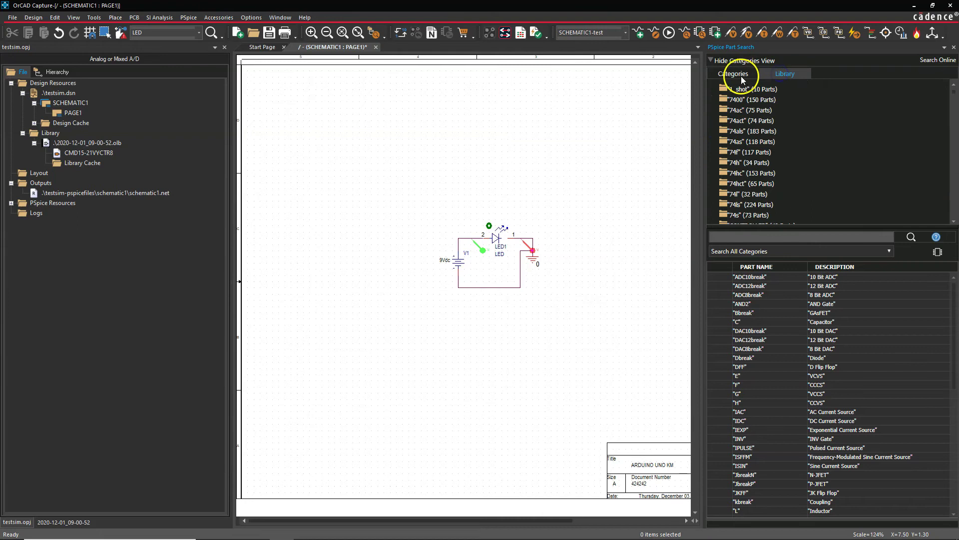
{"action": "left_click", "coordinate": [736, 74]}
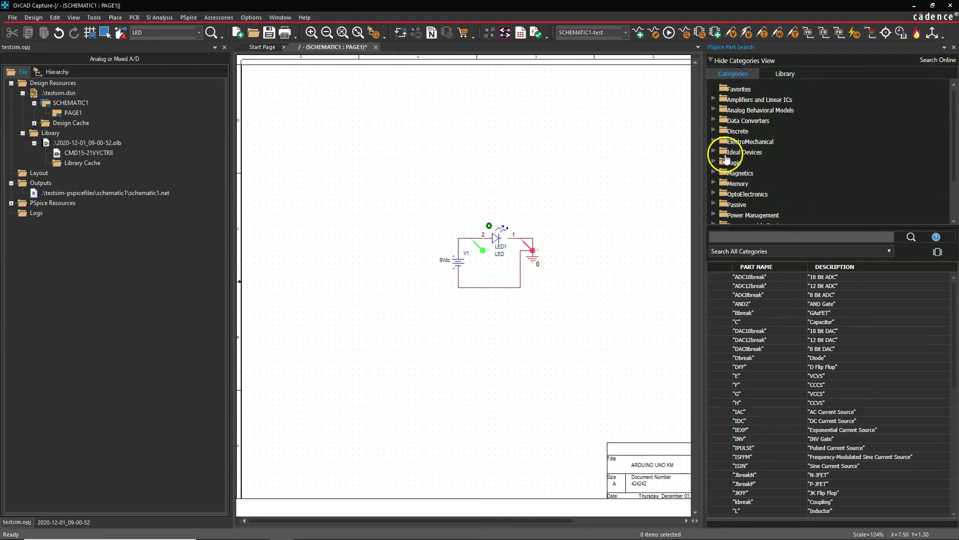
Browse OptoElectronics > LEDs > 5mm (T1 0.75) Package to list the amber LEDs
{"action": "scroll", "coordinate": [727, 158], "scroll_direction": "down", "scroll_amount": 1}
{"action": "scroll", "coordinate": [727, 158], "scroll_direction": "down", "scroll_amount": 1}
{"action": "left_click", "coordinate": [713, 144]}
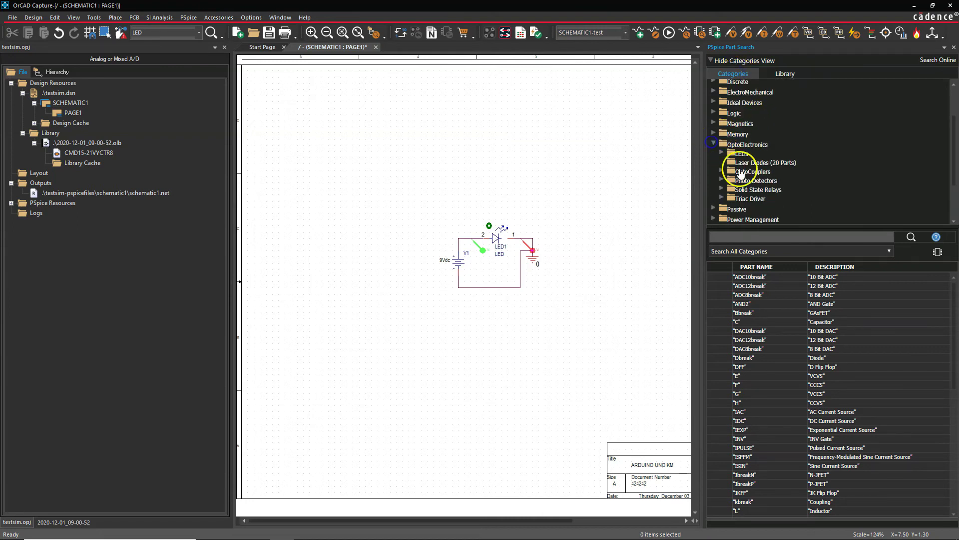
{"action": "left_click", "coordinate": [722, 153]}
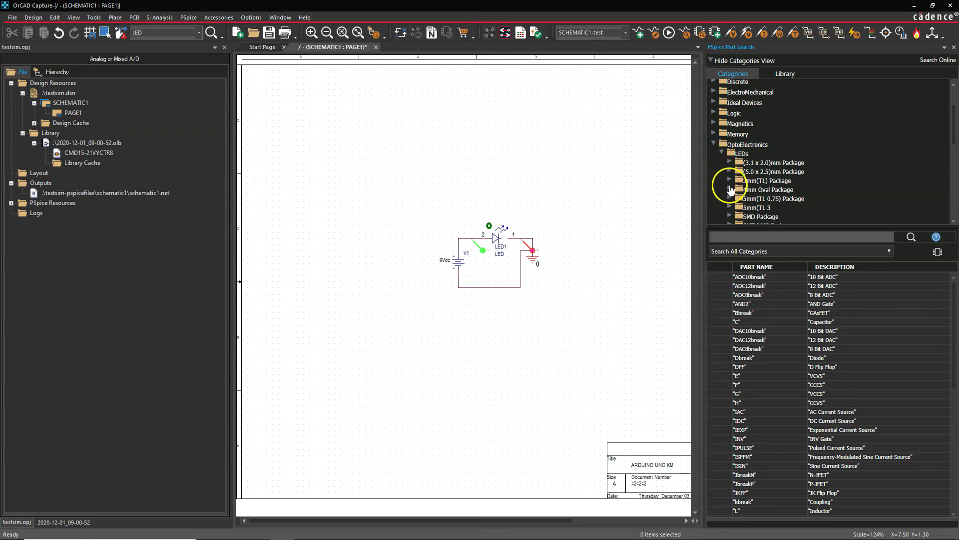
{"action": "left_click", "coordinate": [730, 198]}
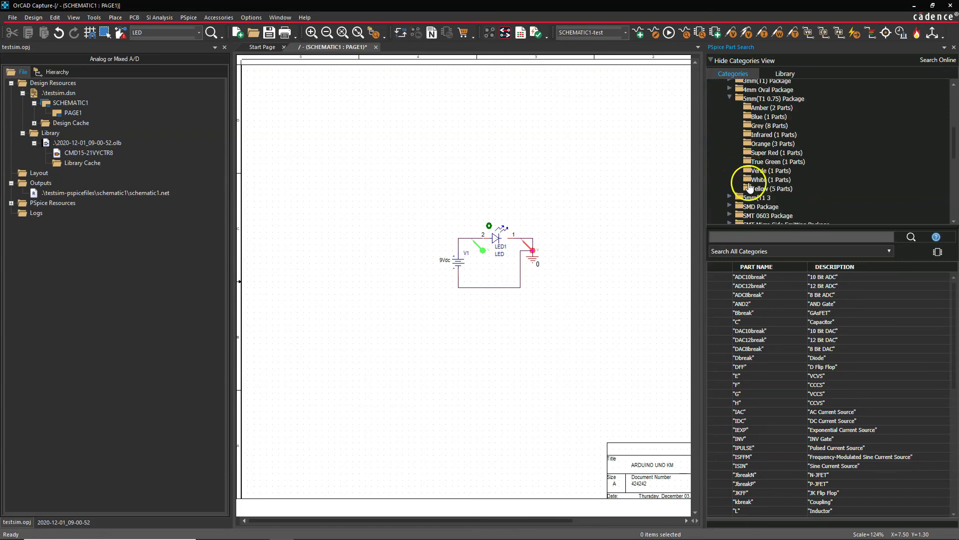
{"action": "left_click", "coordinate": [769, 108]}
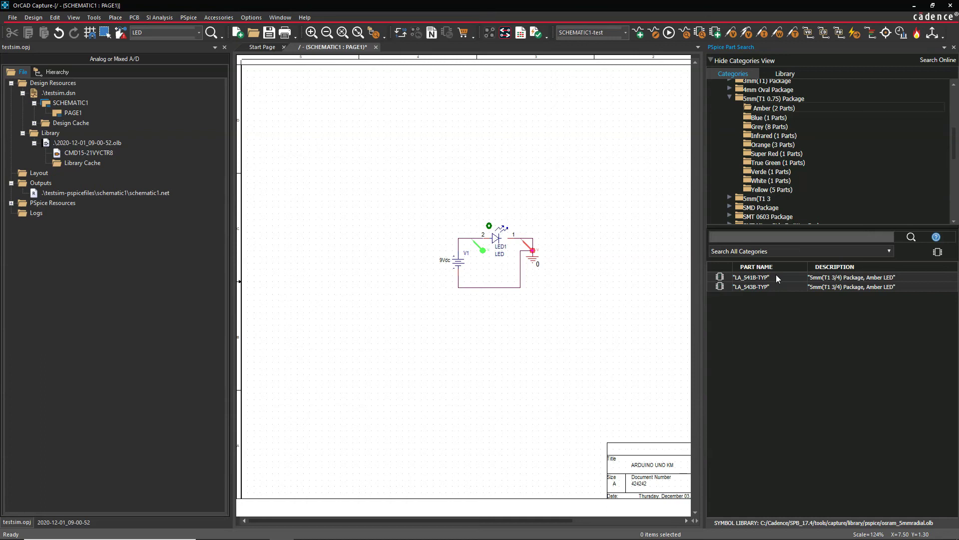
Start Associate PSpice Model on LED1, agreeing to save the design
{"action": "left_click", "coordinate": [439, 115]}
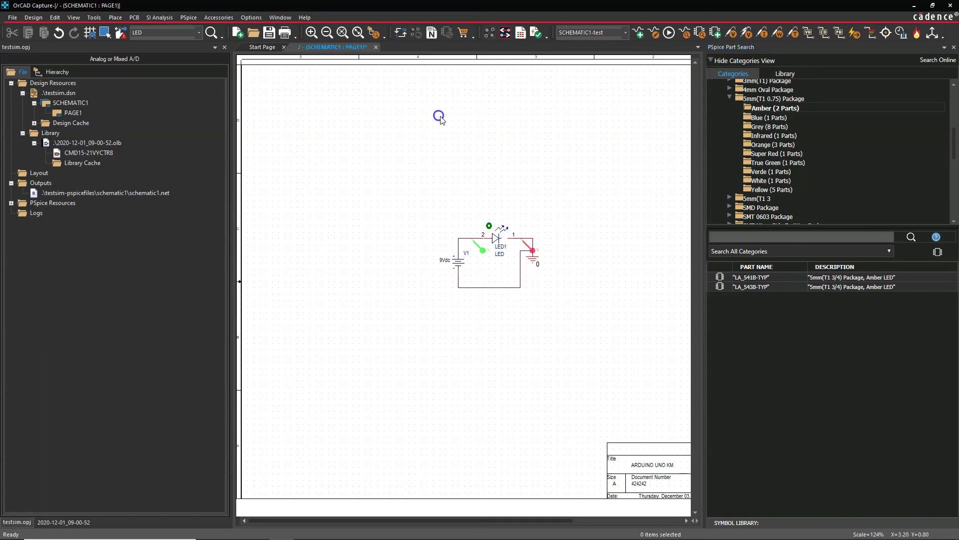
{"action": "left_click", "coordinate": [495, 238]}
{"action": "right_click", "coordinate": [494, 238]}
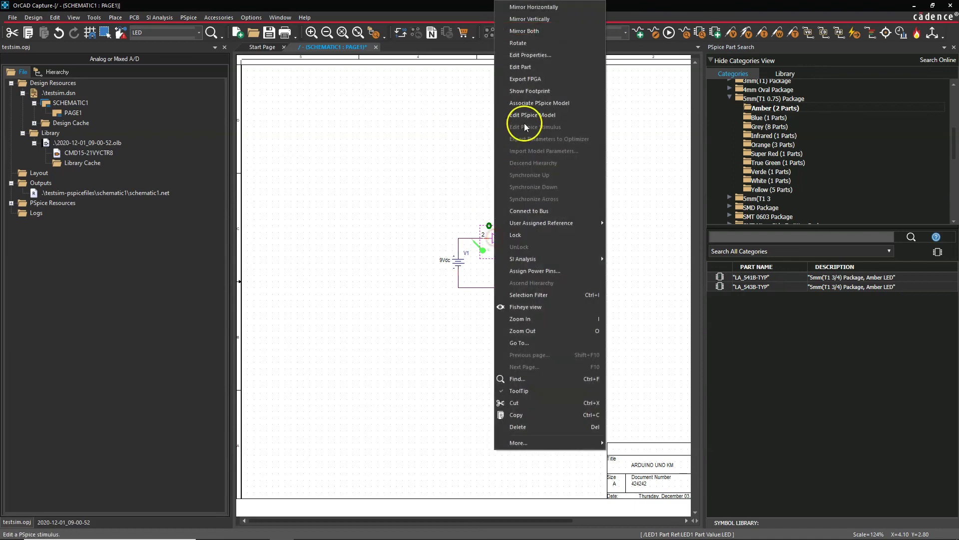
{"action": "left_click", "coordinate": [534, 100]}
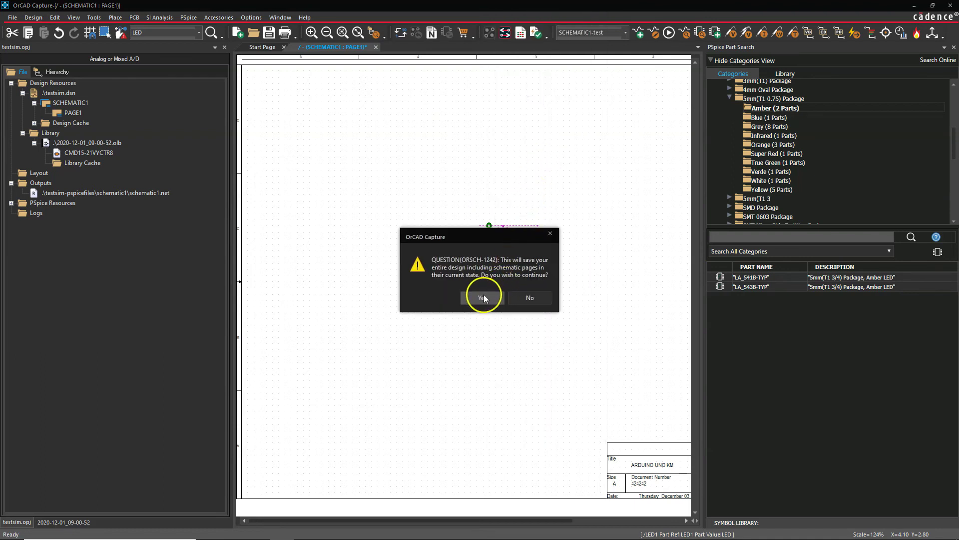
{"action": "left_click", "coordinate": [487, 296]}
Confirm the save and load osram_5mmradial.lib as LED1's model library
{"action": "left_click", "coordinate": [495, 299]}
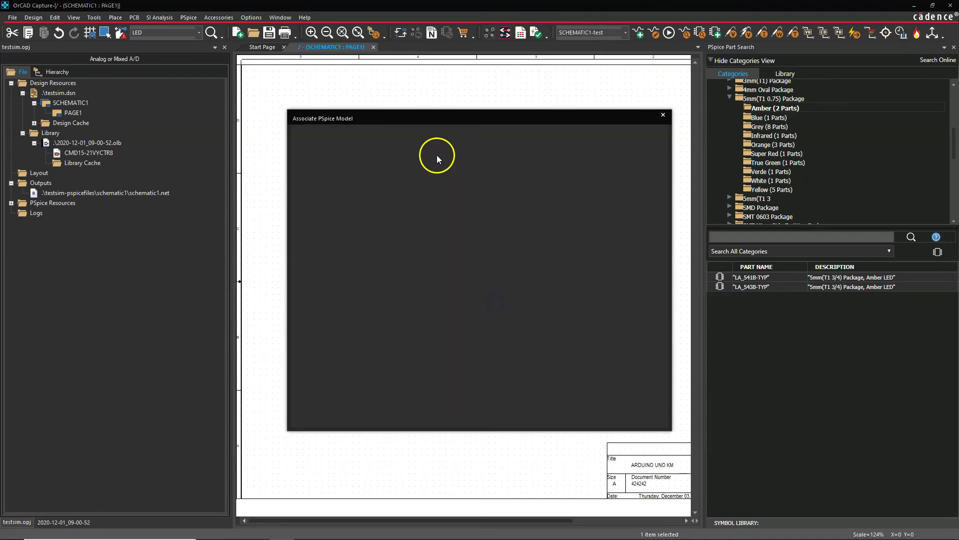
{"action": "left_click", "coordinate": [638, 159]}
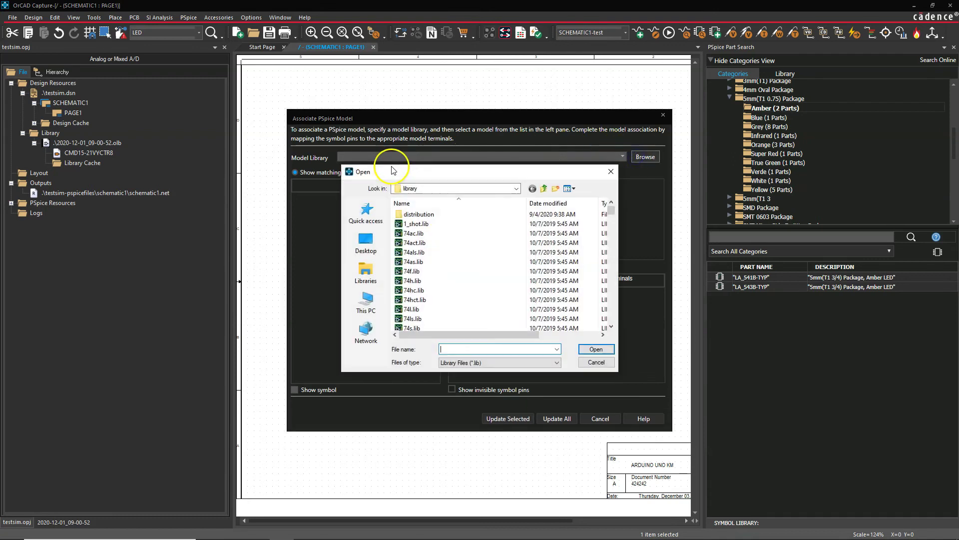
{"action": "type", "text": "osram_3mmradial.lib"}
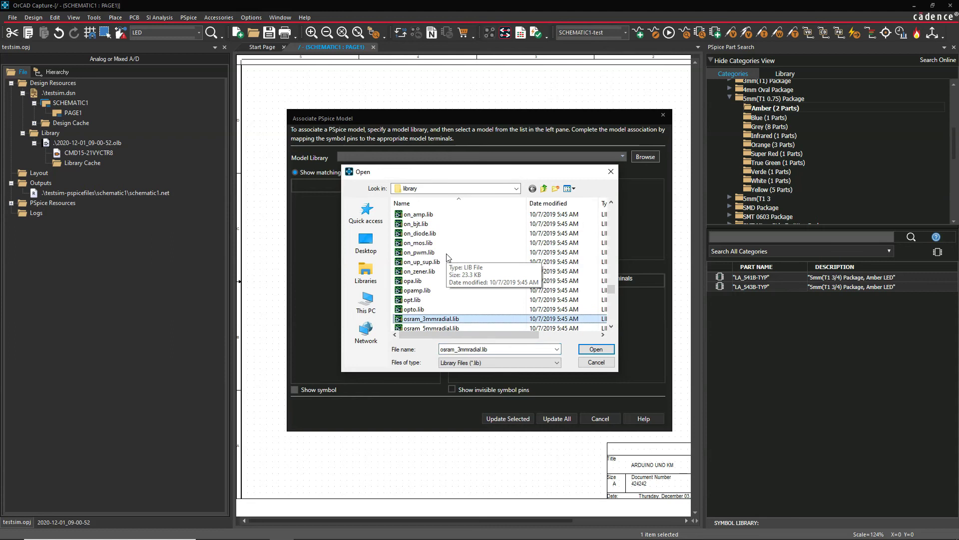
{"action": "scroll", "coordinate": [452, 269], "scroll_direction": "down", "scroll_amount": 1}
{"action": "double_click", "coordinate": [466, 300]}
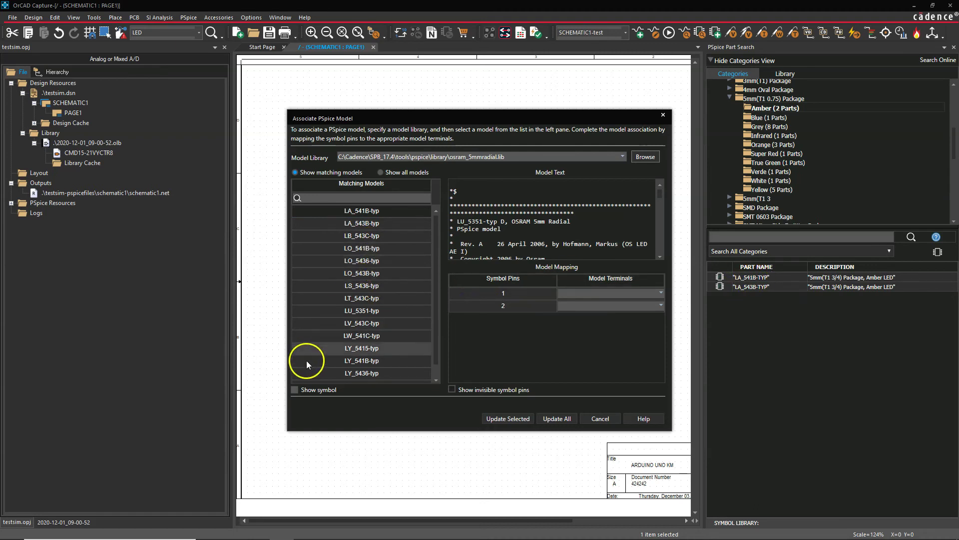
Show the LED symbol and select the LA_541B-typ model
{"action": "left_click", "coordinate": [293, 390]}
{"action": "scroll", "coordinate": [367, 264], "scroll_direction": "down", "scroll_amount": 3}
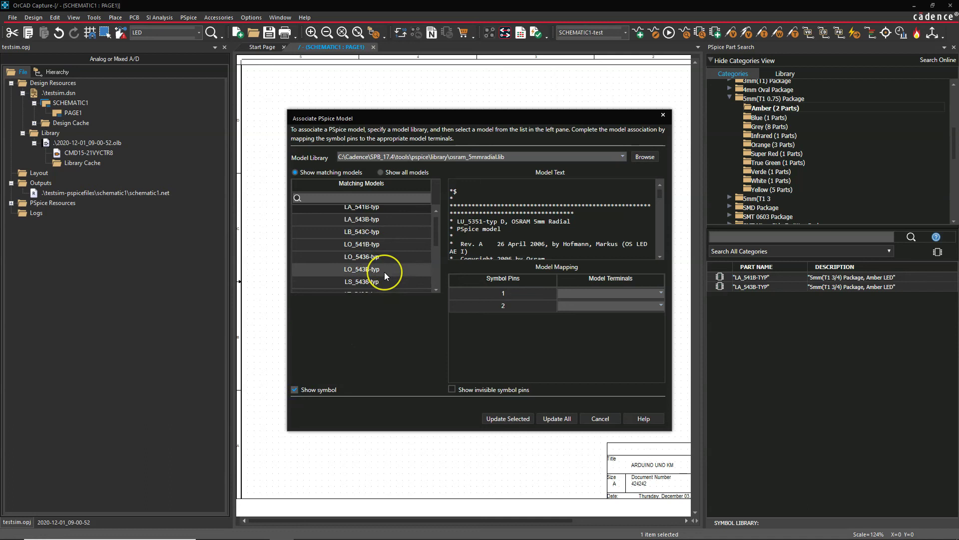
{"action": "scroll", "coordinate": [385, 271], "scroll_direction": "up", "scroll_amount": 3}
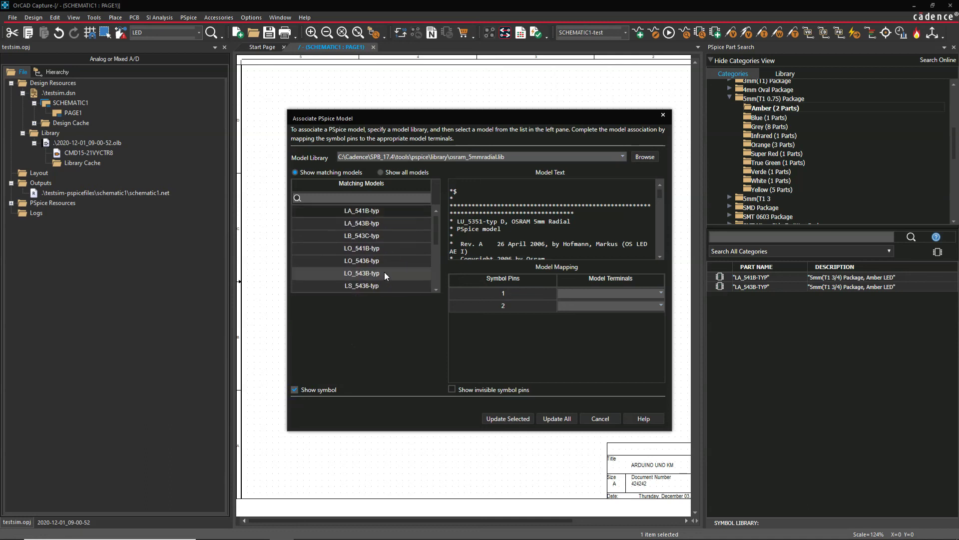
{"action": "left_click", "coordinate": [386, 213]}
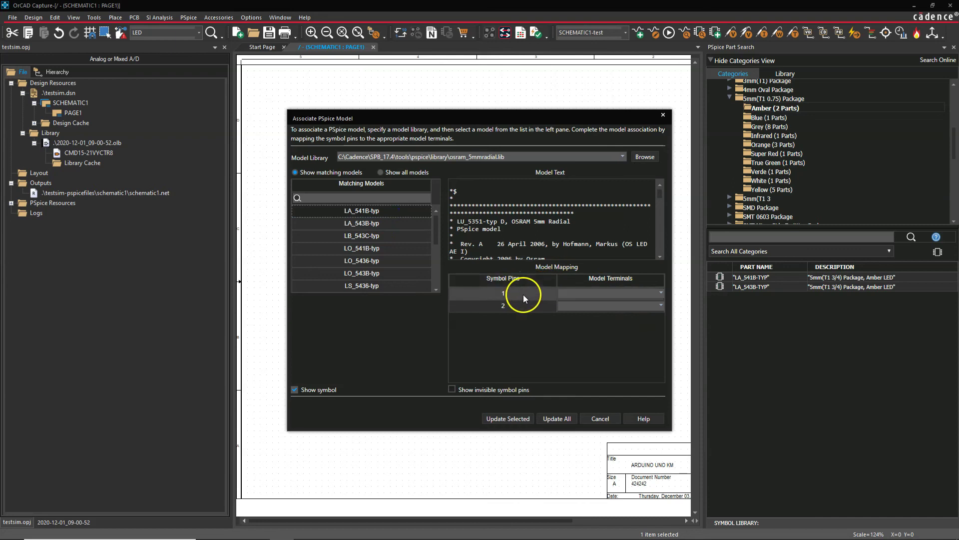
Try mapping pin 1 to A and pin 2 to C, then clear pin 2's terminal
{"action": "left_click", "coordinate": [661, 294]}
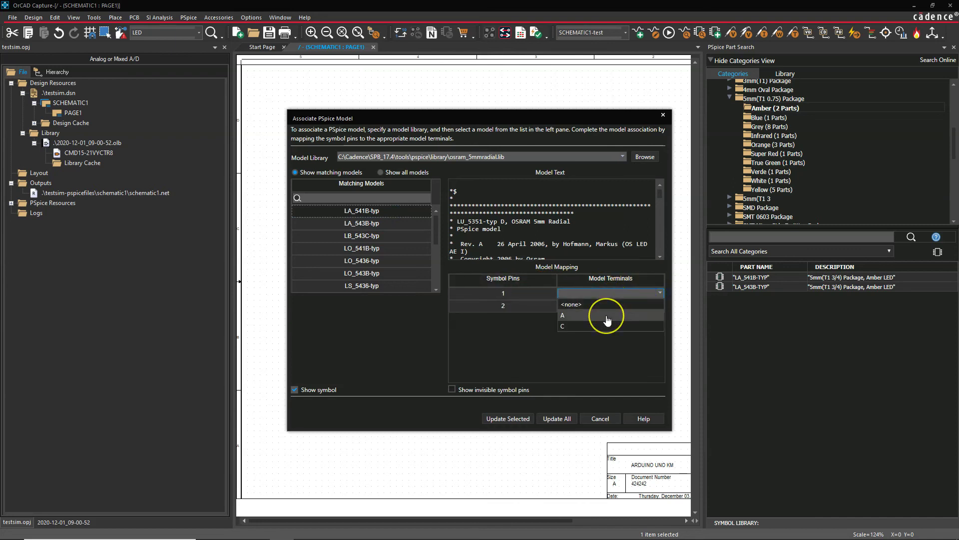
{"action": "left_click", "coordinate": [589, 184]}
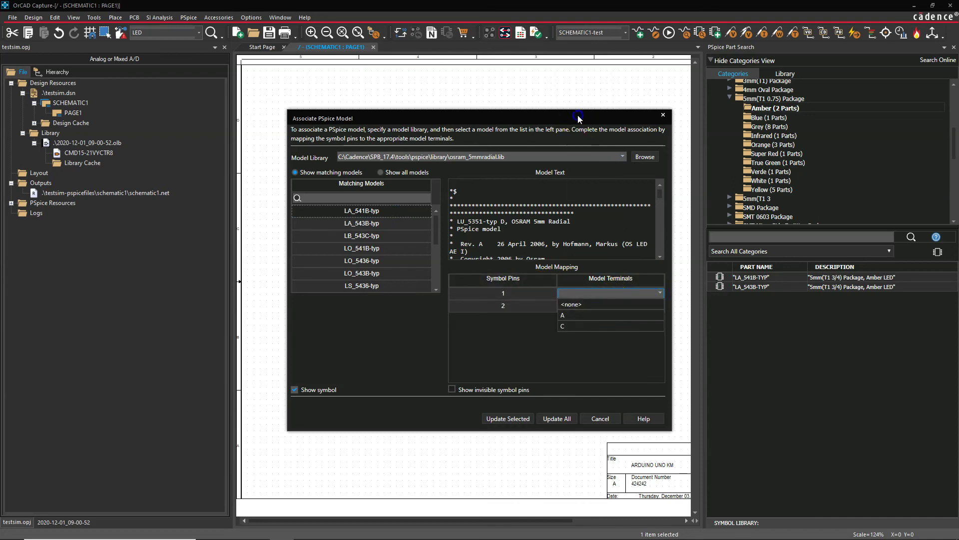
{"action": "left_click_drag", "start_coordinate": [575, 120], "coordinate": [533, 301]}
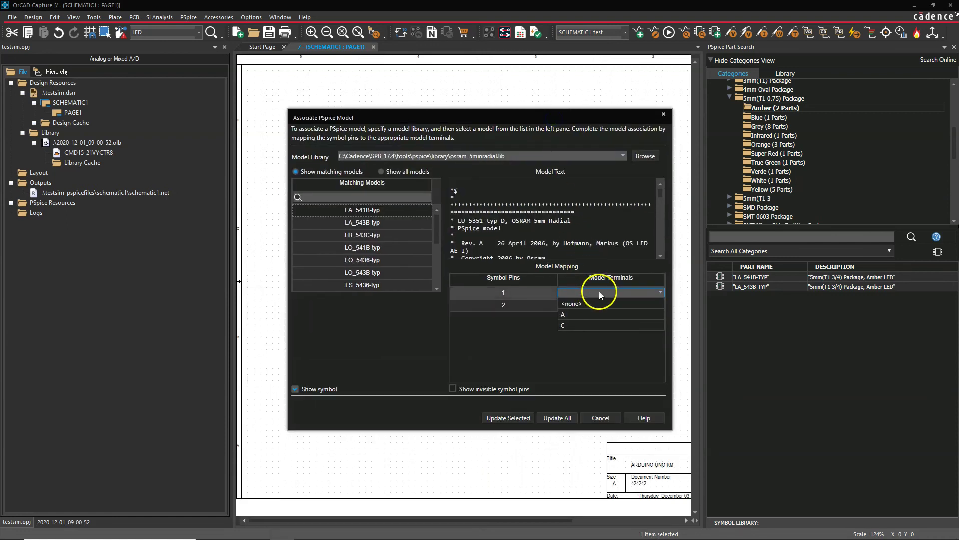
{"action": "left_click", "coordinate": [599, 293]}
{"action": "left_click", "coordinate": [583, 316]}
{"action": "left_click", "coordinate": [660, 305]}
{"action": "left_click", "coordinate": [598, 327]}
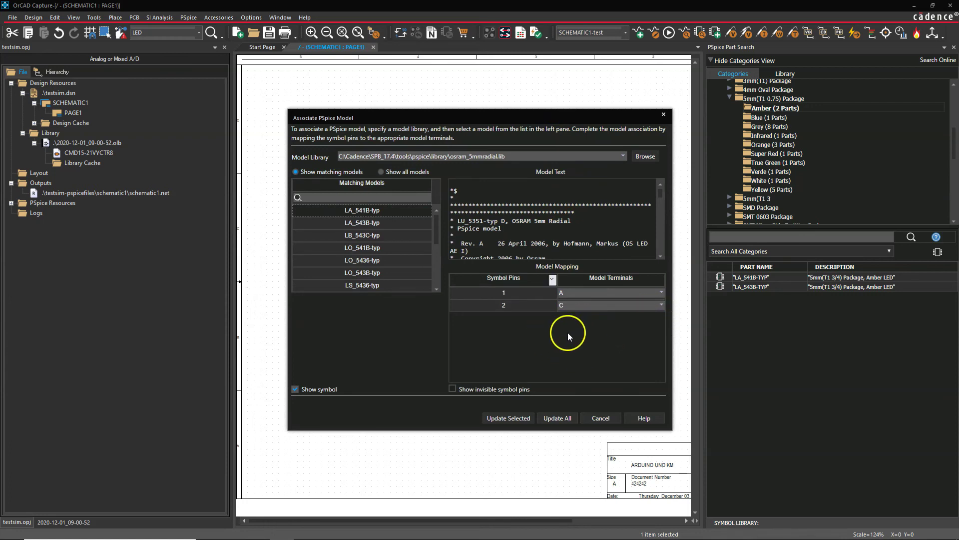
{"action": "left_click_drag", "start_coordinate": [558, 116], "coordinate": [531, 107]}
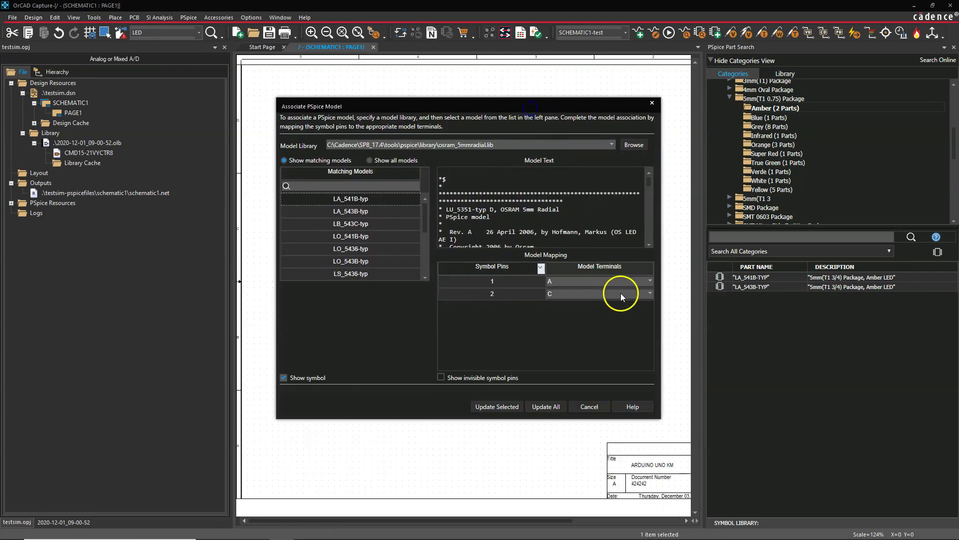
{"action": "left_click", "coordinate": [648, 280]}
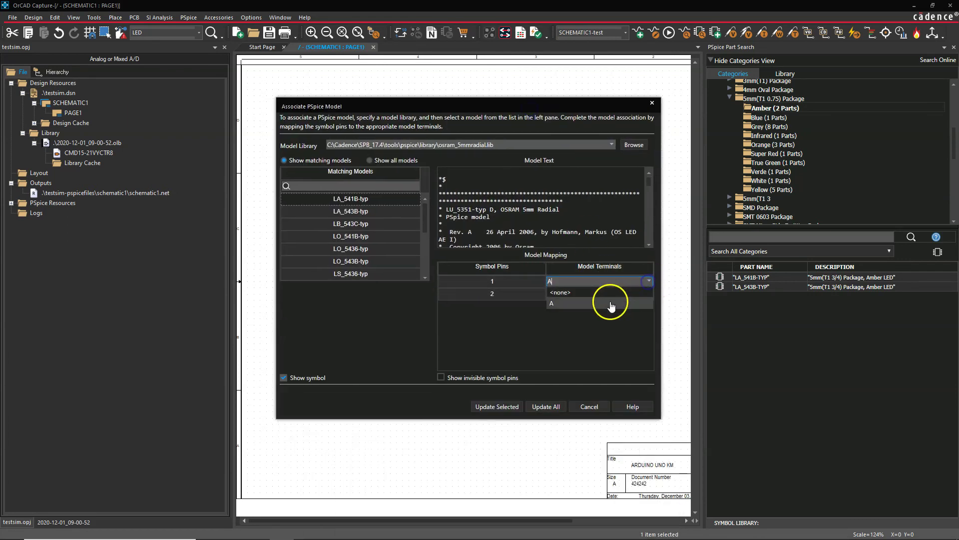
{"action": "left_click", "coordinate": [612, 303]}
{"action": "left_click", "coordinate": [598, 293]}
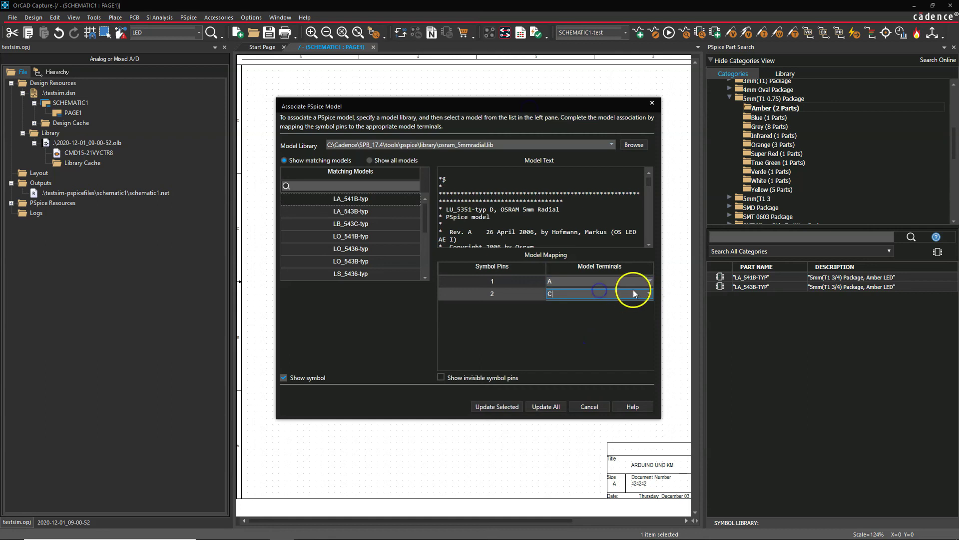
{"action": "left_click", "coordinate": [648, 293]}
{"action": "left_click", "coordinate": [649, 293]}
{"action": "left_click", "coordinate": [614, 306]}
Remap pin 1 to C and pin 2 to A, and apply the LA_541B-typ association
{"action": "left_click", "coordinate": [618, 282]}
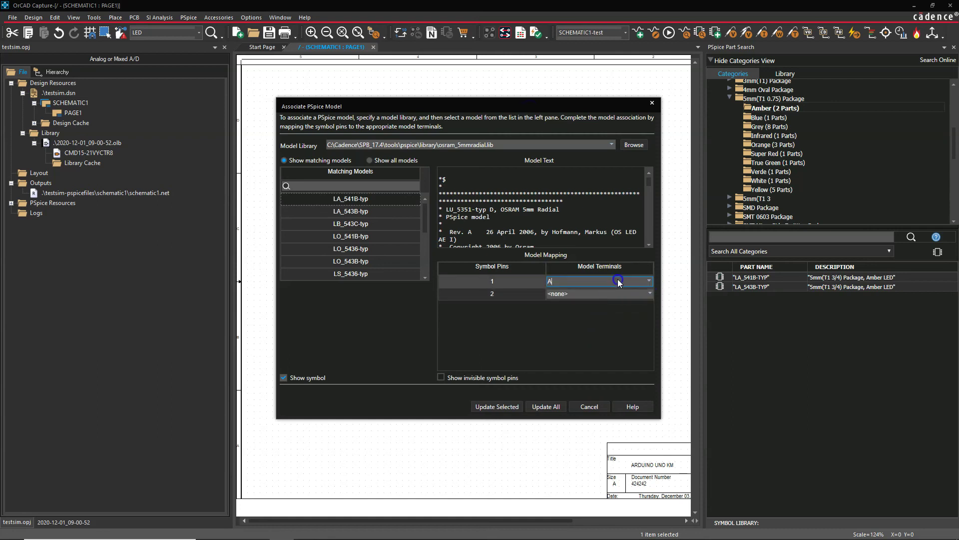
{"action": "left_click", "coordinate": [649, 281]}
{"action": "left_click", "coordinate": [590, 307]}
{"action": "left_click", "coordinate": [646, 294]}
{"action": "left_click", "coordinate": [649, 295]}
{"action": "left_click", "coordinate": [649, 295]}
{"action": "left_click", "coordinate": [649, 294]}
{"action": "left_click", "coordinate": [604, 316]}
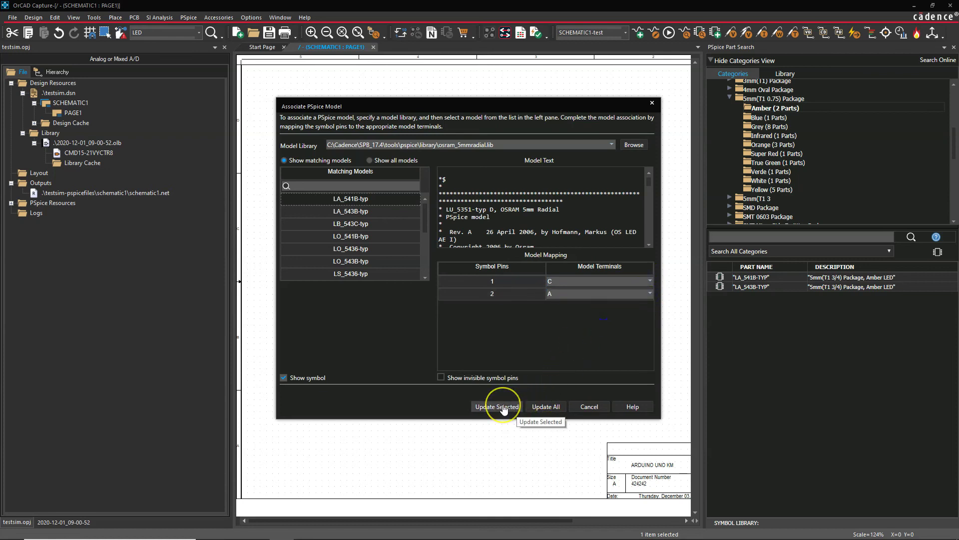
{"action": "left_click", "coordinate": [548, 405]}
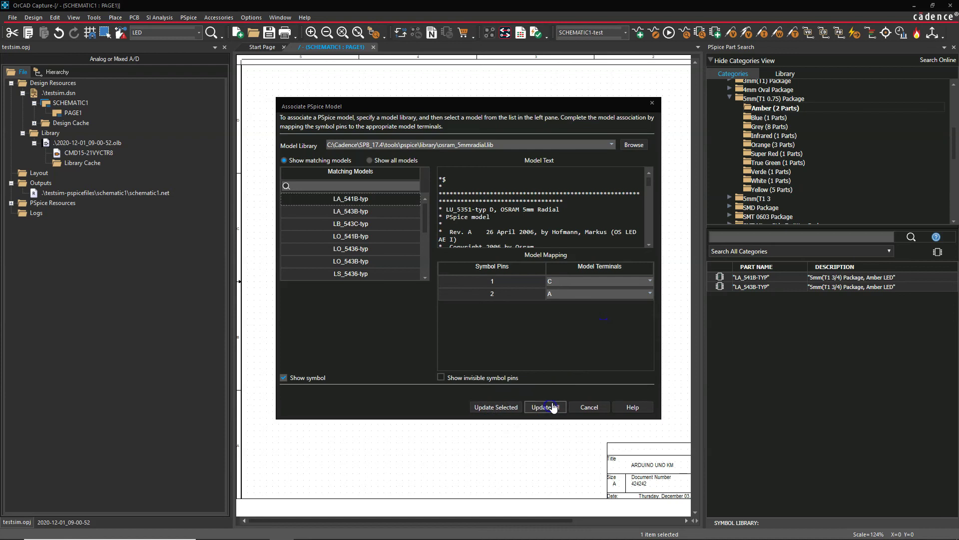
Re-run PSpice and view the new V(LED1:2) near 9 V and V(0) plot
{"action": "left_click", "coordinate": [525, 286]}
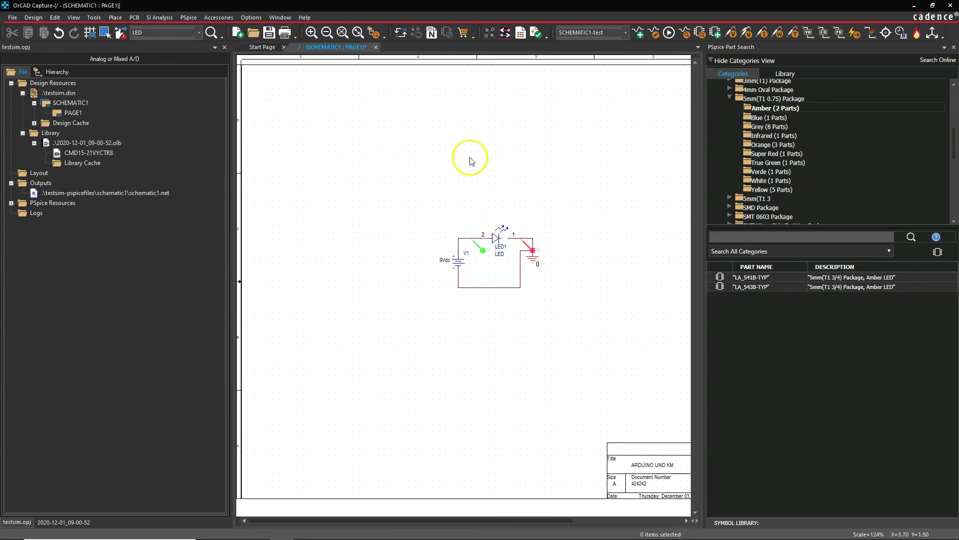
{"action": "left_click", "coordinate": [668, 32]}
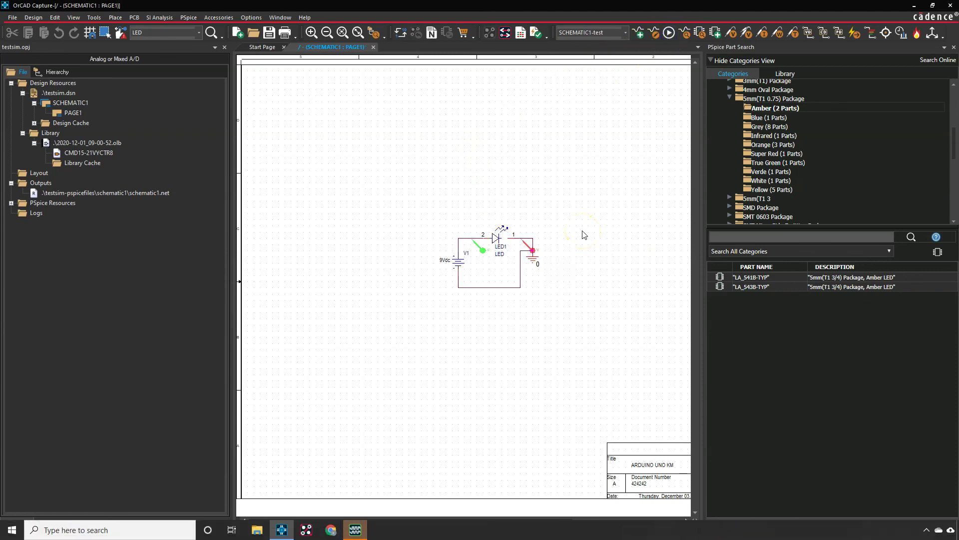
{"action": "left_click", "coordinate": [355, 525]}
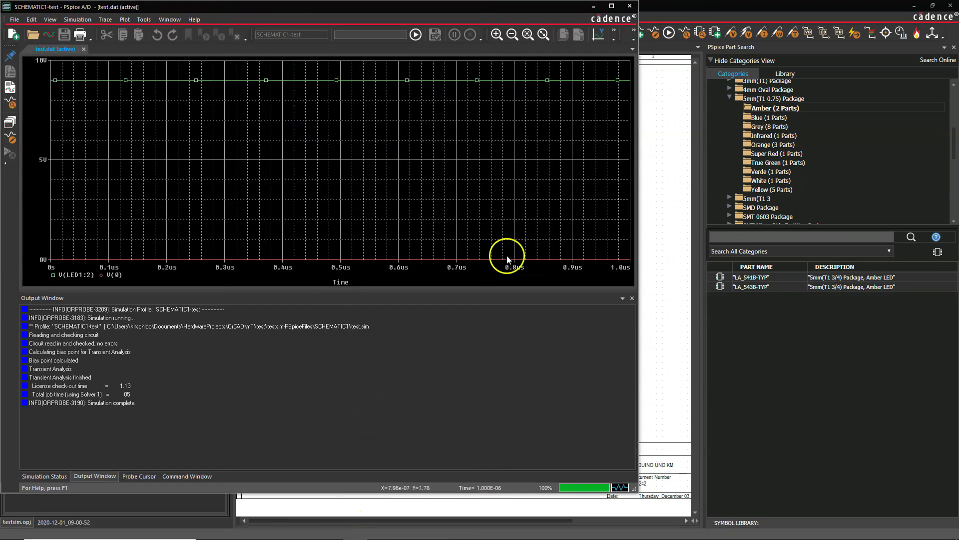
Close PSpice A/D and the Part Search panel, then save the design
{"action": "left_click", "coordinate": [630, 6]}
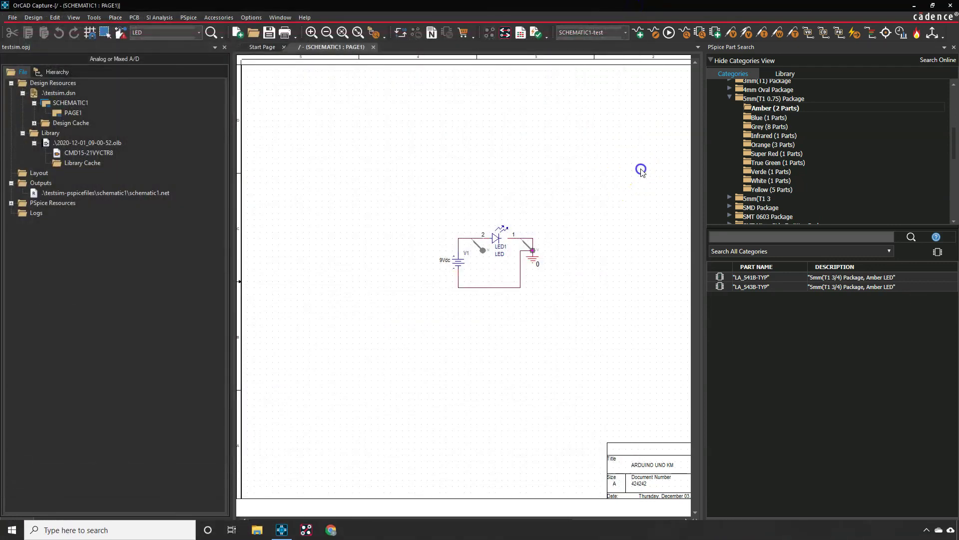
{"action": "left_click", "coordinate": [954, 48]}
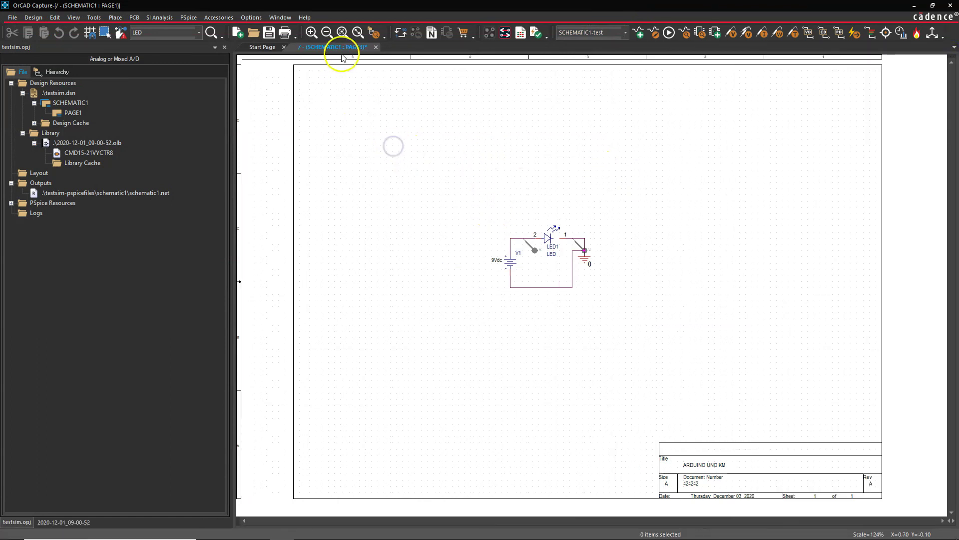
{"action": "left_click", "coordinate": [375, 55]}
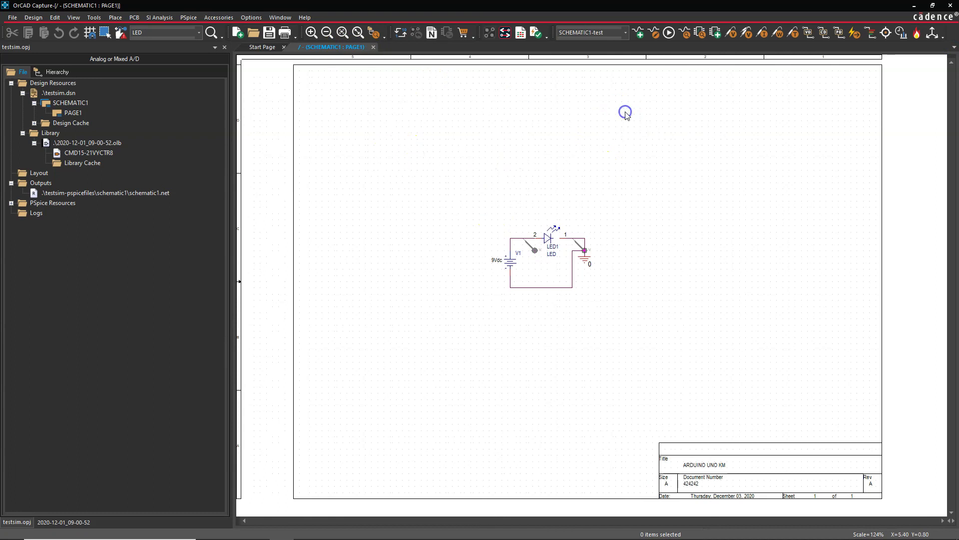